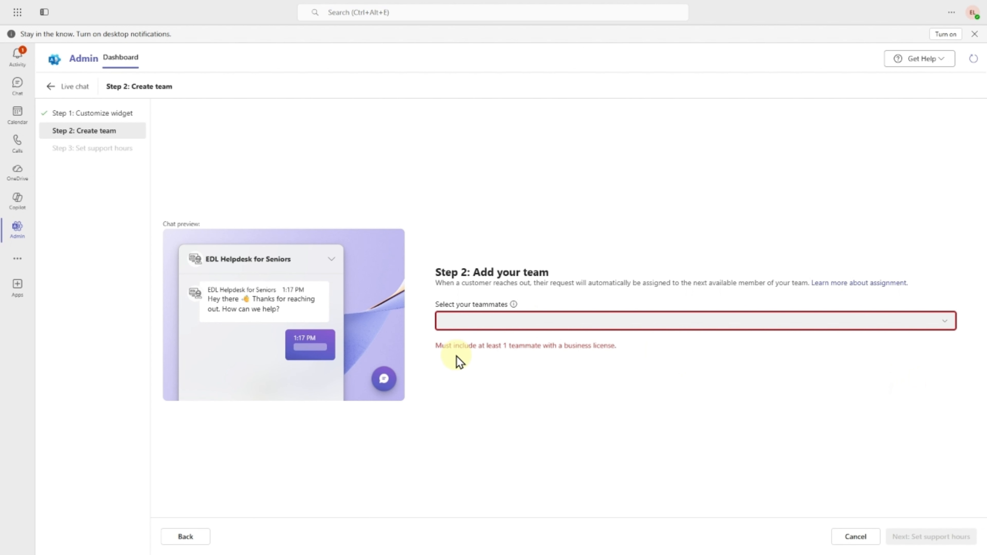
- Add the first eligible teammate to the live chat team
{"action": "left_click", "coordinate": [622, 321]}
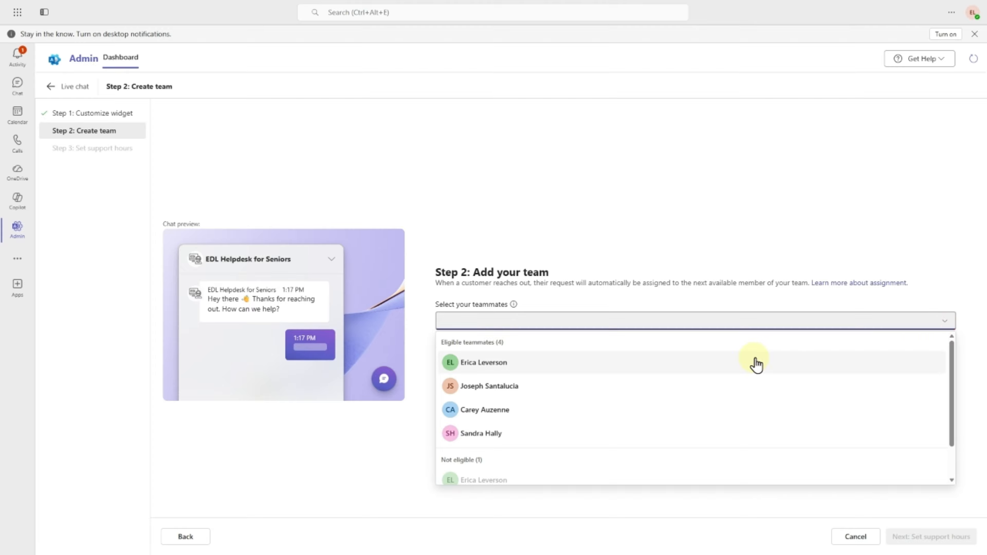
{"action": "left_click", "coordinate": [743, 367]}
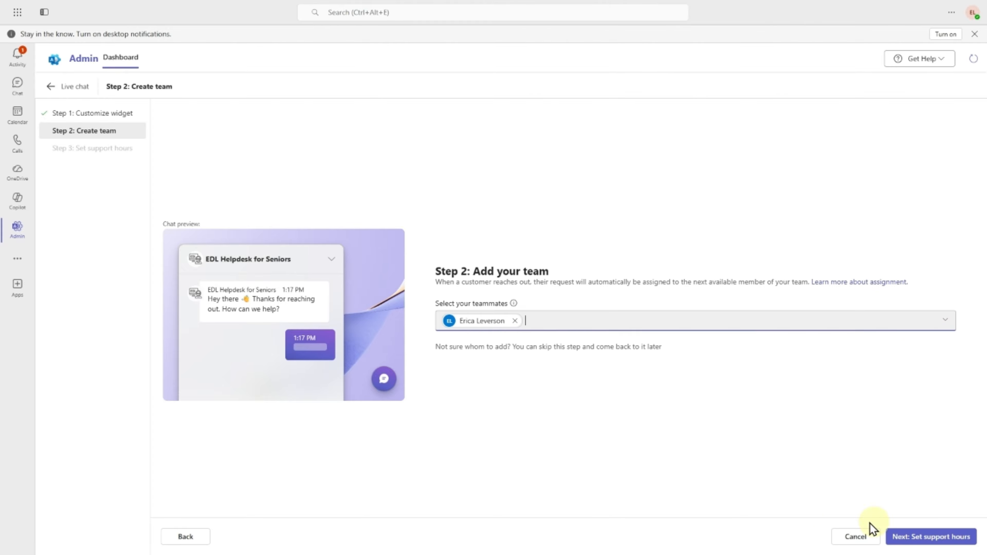
{"action": "left_click", "coordinate": [943, 536]}
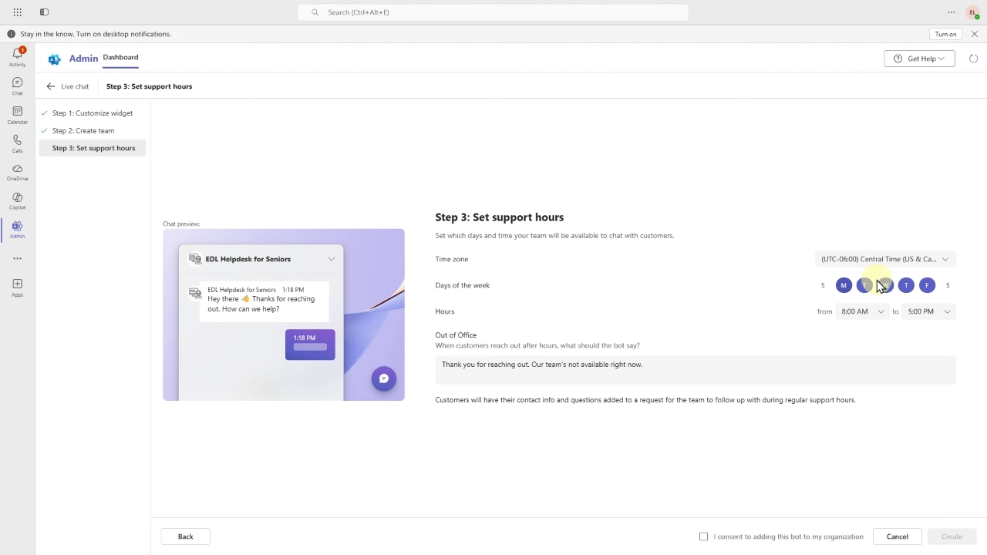
- Keep weekday 8:00 AM–5:00 PM support hours, give consent, and create the live chat bot
{"action": "left_click", "coordinate": [928, 286]}
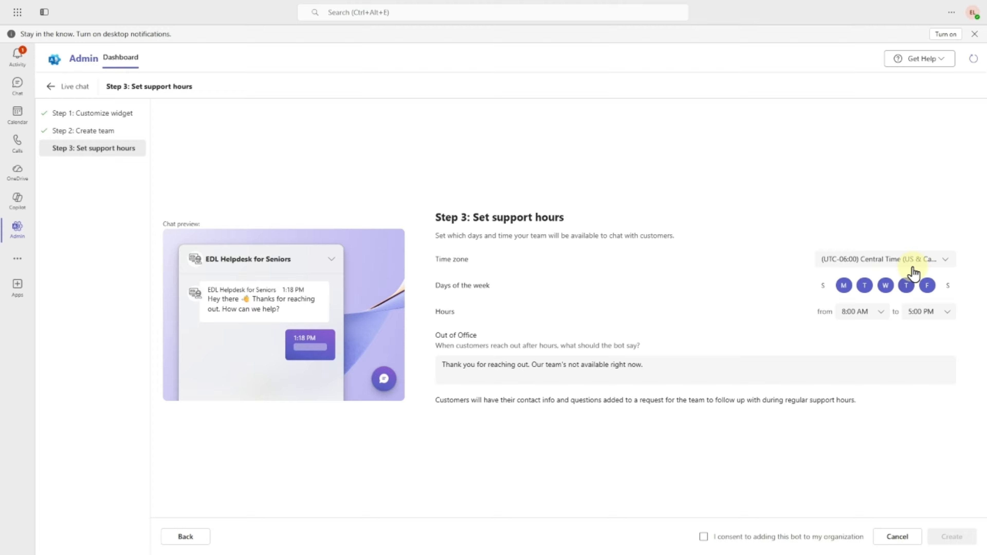
{"action": "left_click", "coordinate": [928, 286]}
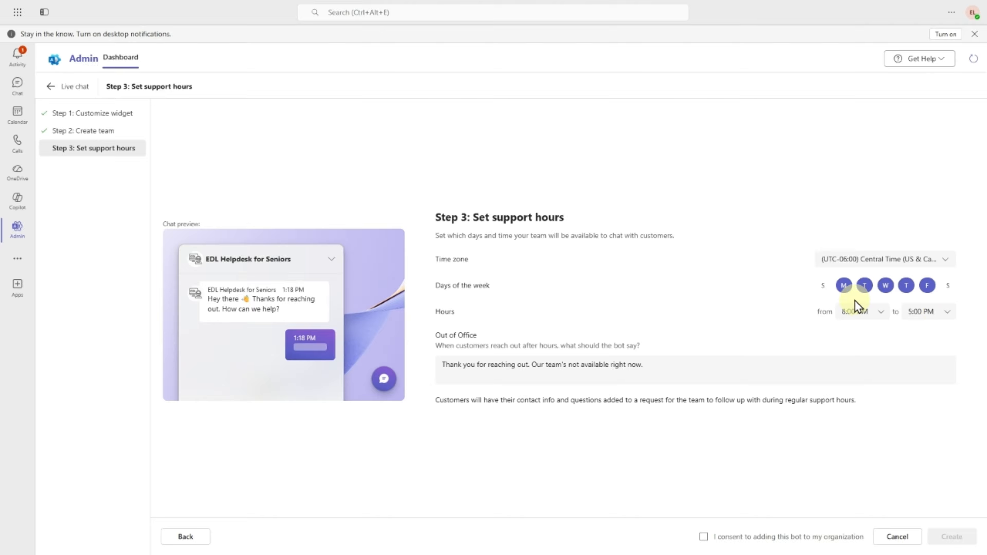
{"action": "left_click", "coordinate": [843, 286]}
{"action": "left_click", "coordinate": [843, 286]}
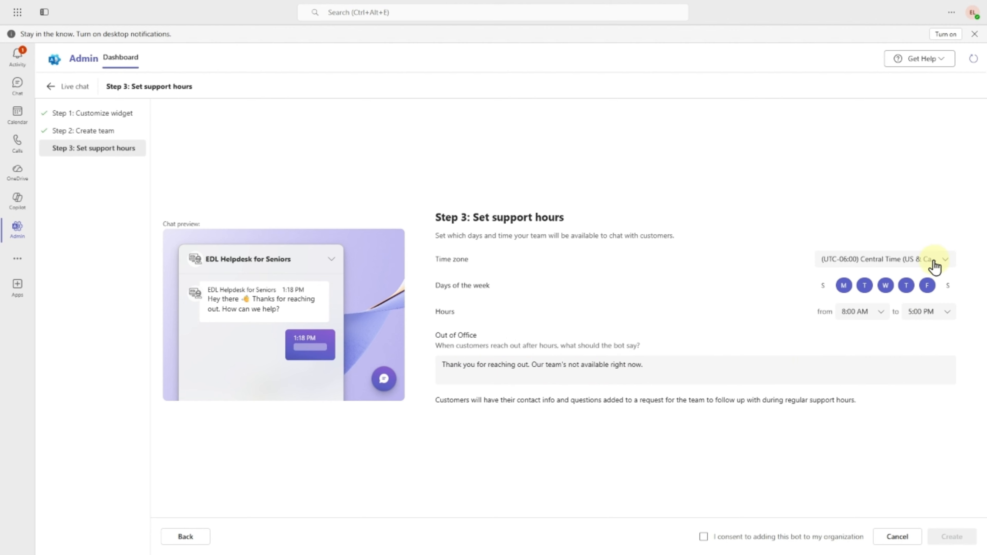
{"action": "left_click", "coordinate": [868, 293]}
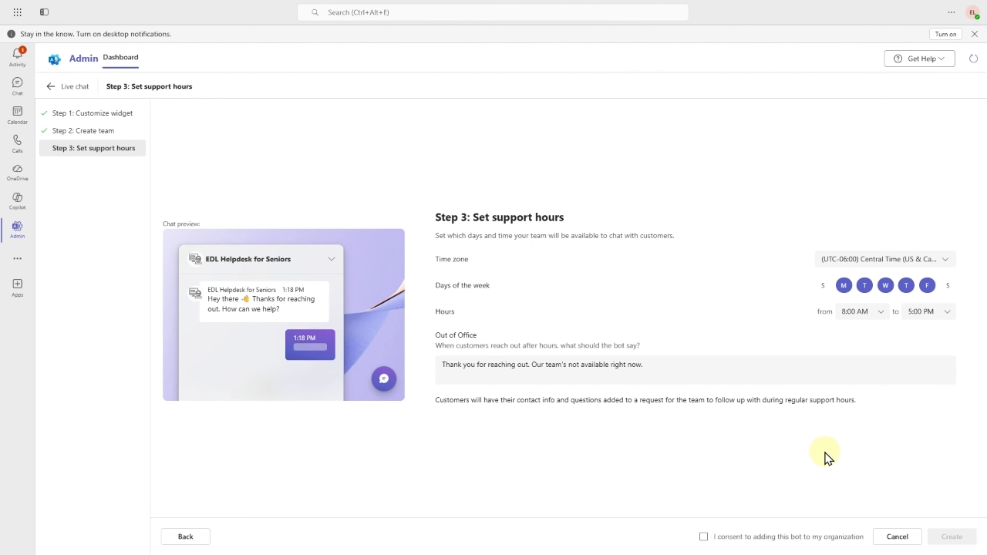
{"action": "left_click", "coordinate": [703, 538]}
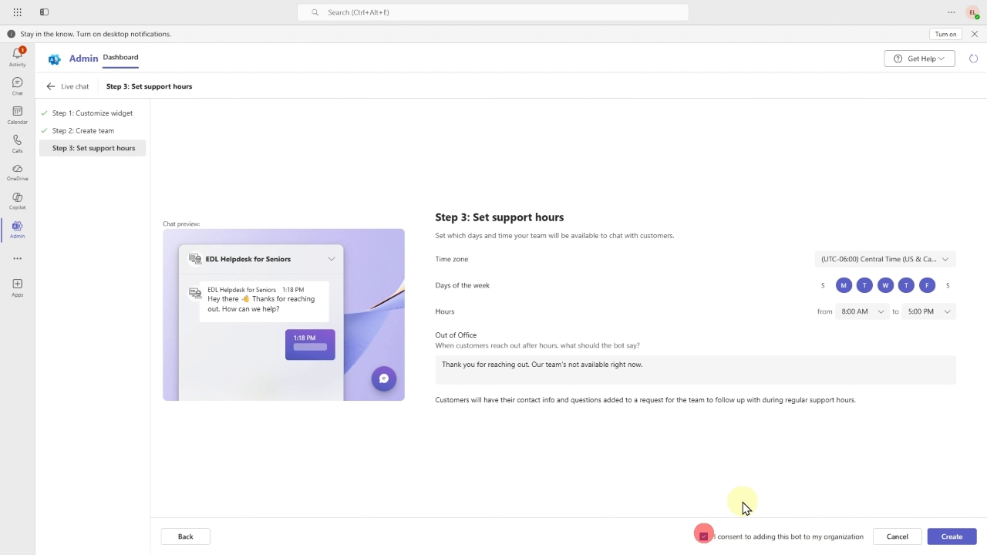
{"action": "left_click", "coordinate": [947, 538]}
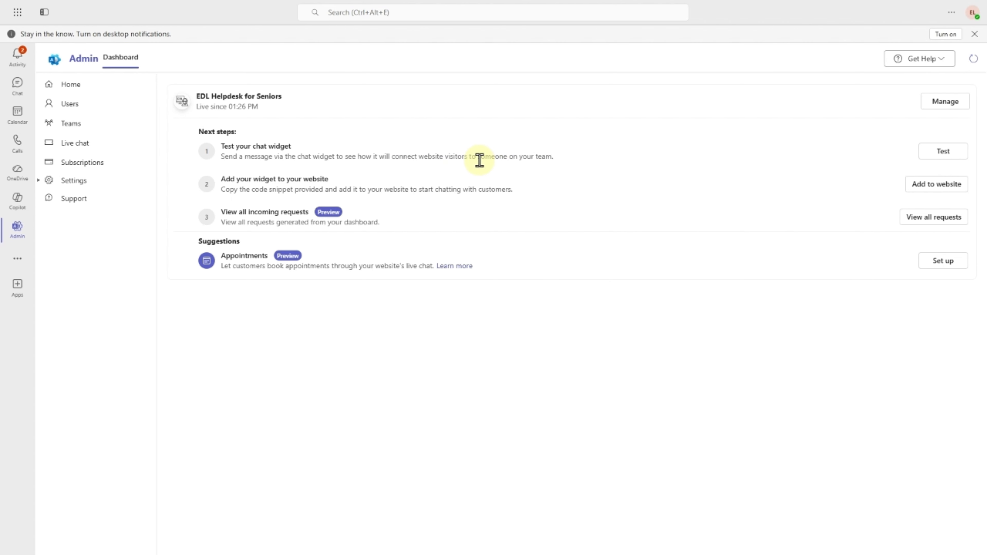
- Start a test chat and send the problem 'My computer is broke'
{"action": "left_click", "coordinate": [949, 153]}
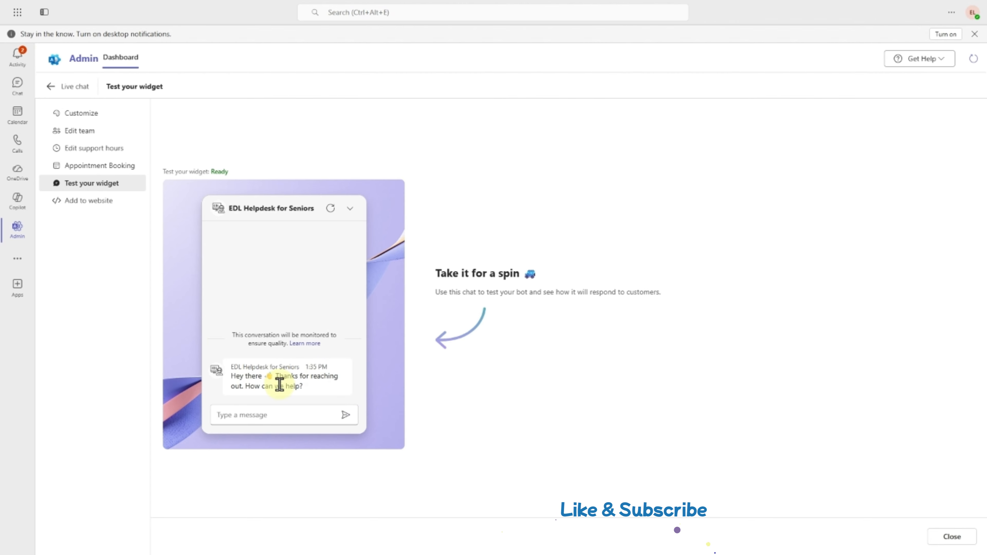
{"action": "left_click", "coordinate": [274, 414]}
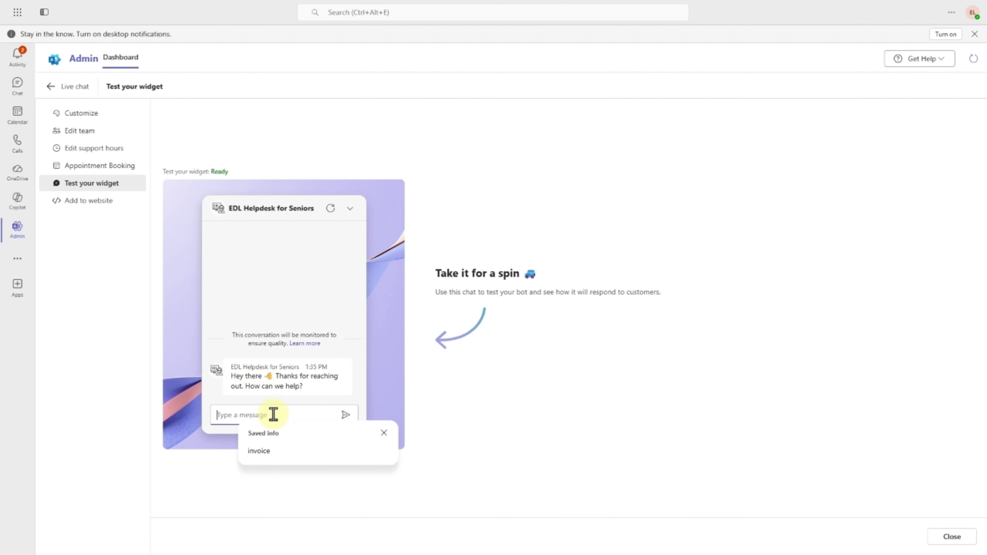
{"action": "type", "text": "My com"}
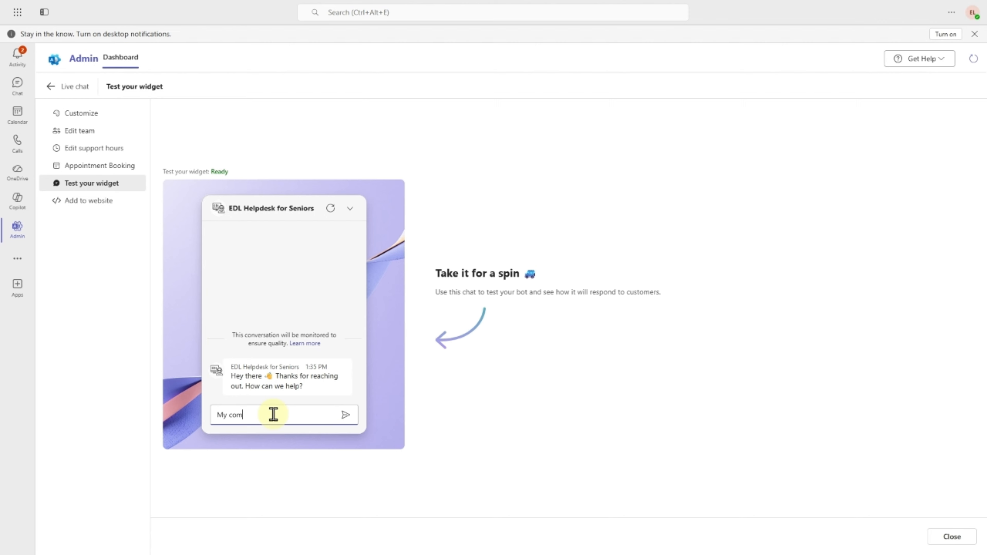
{"action": "type", "text": "puter is broke"}
{"action": "left_click", "coordinate": [345, 420]}
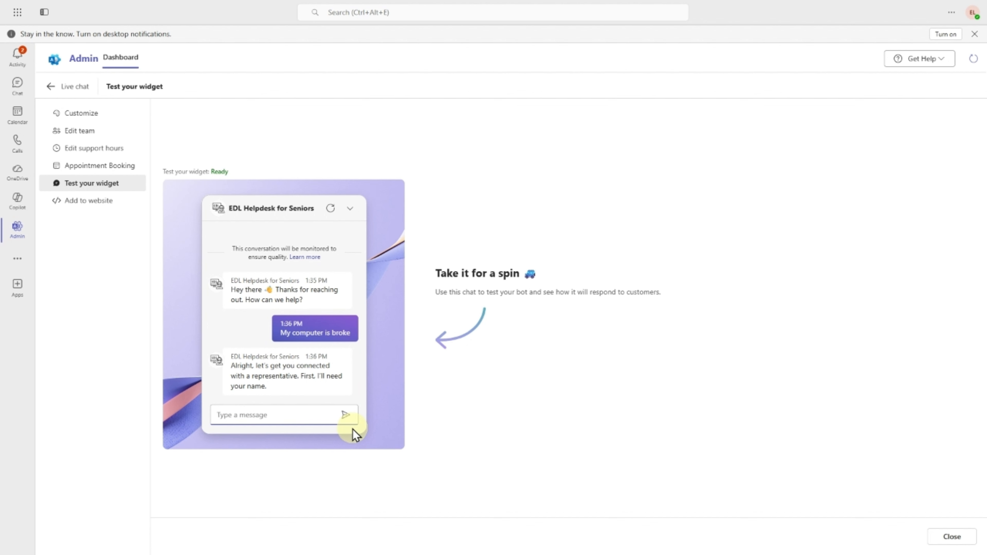
- Send the bot the customer's name, choose Phone contact, and send a test phone number
{"action": "left_click", "coordinate": [298, 415]}
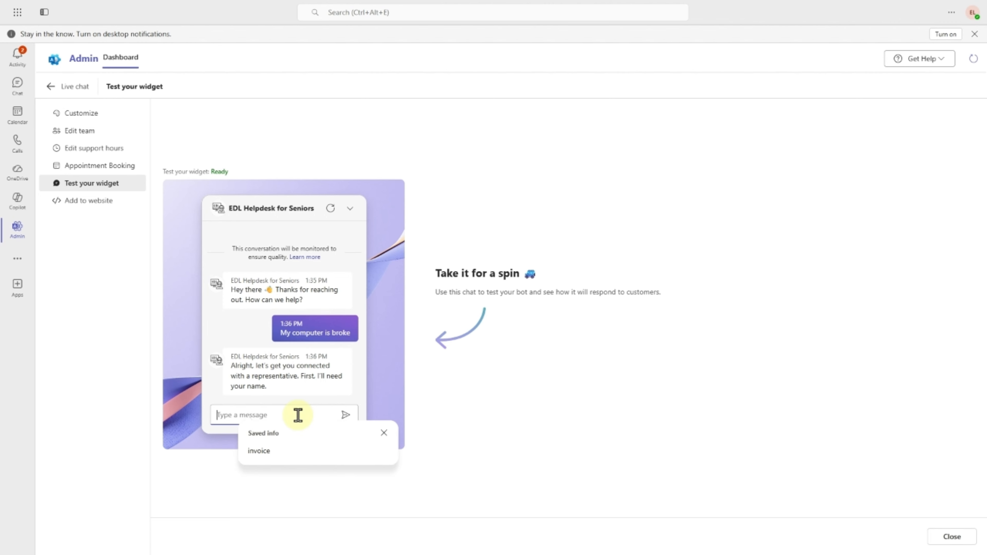
{"action": "type", "text": "Joe"}
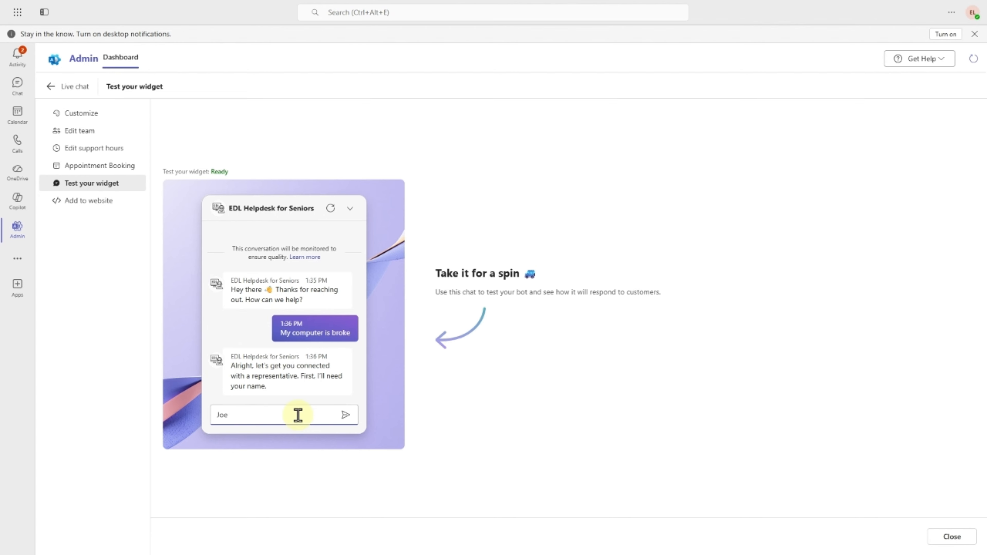
{"action": "key", "text": "Return"}
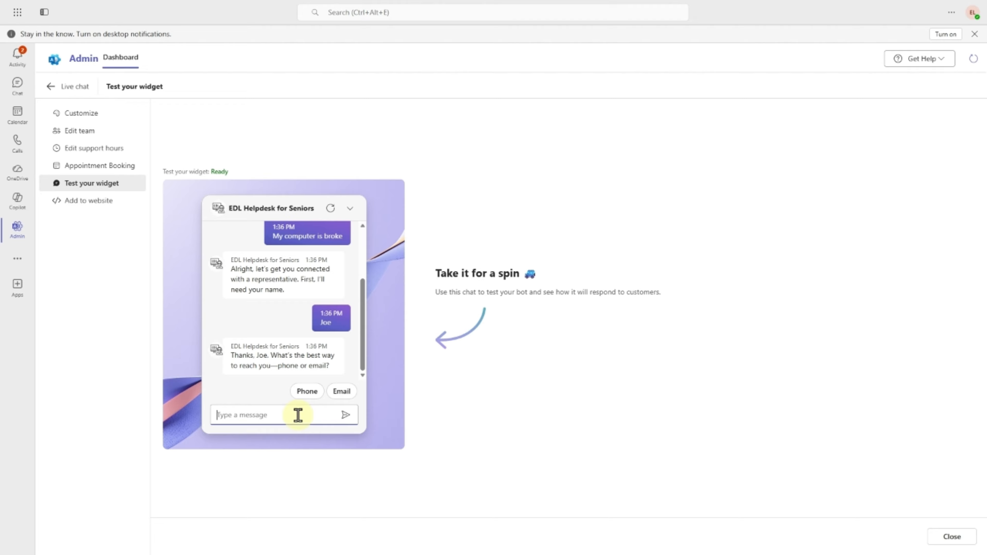
{"action": "left_click", "coordinate": [307, 392]}
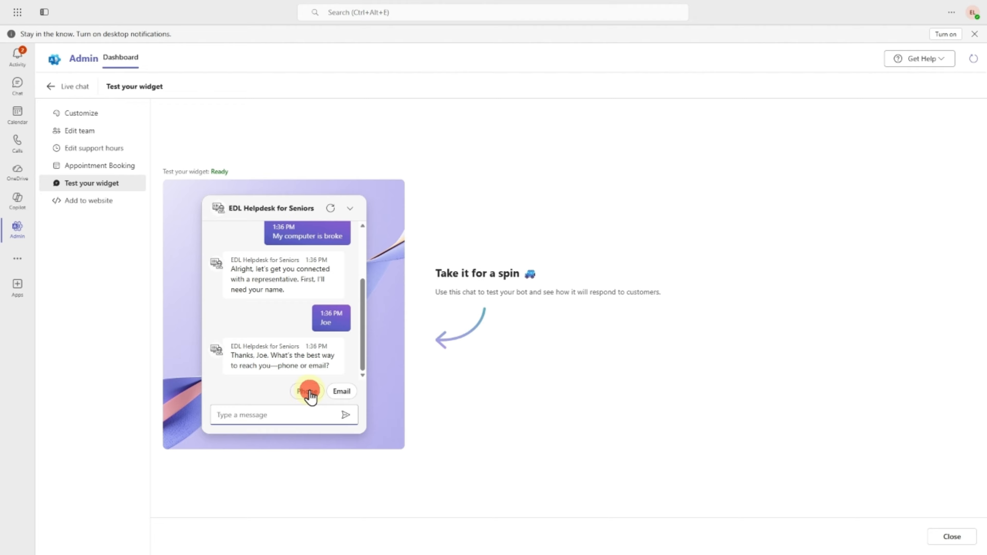
{"action": "left_click", "coordinate": [294, 419]}
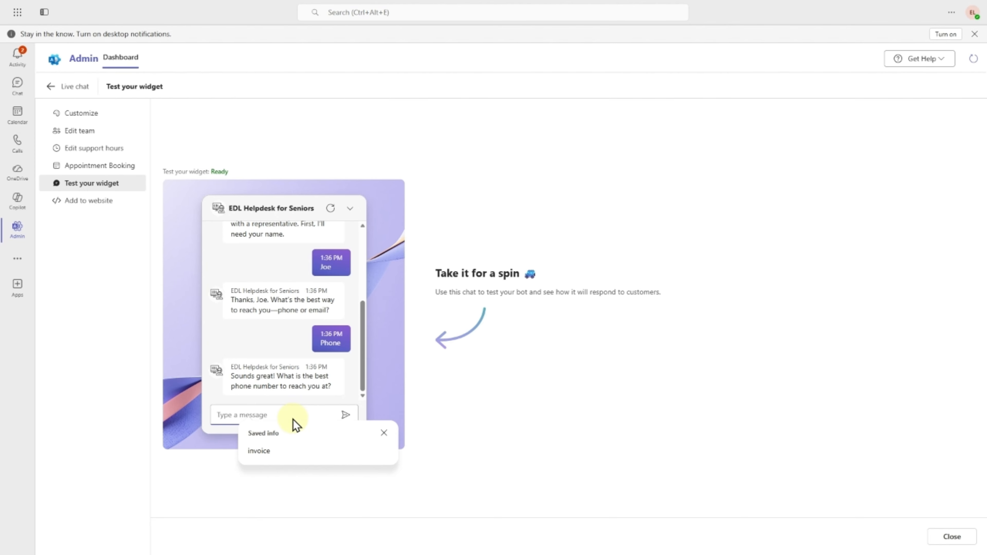
{"action": "type", "text": "999"}
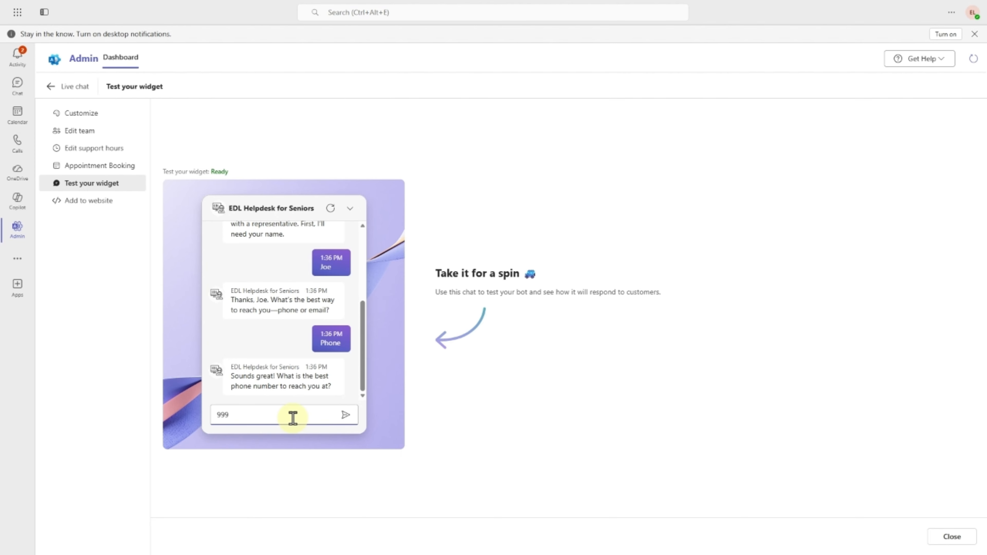
{"action": "type", "text": "-999-9999"}
{"action": "left_click", "coordinate": [344, 416]}
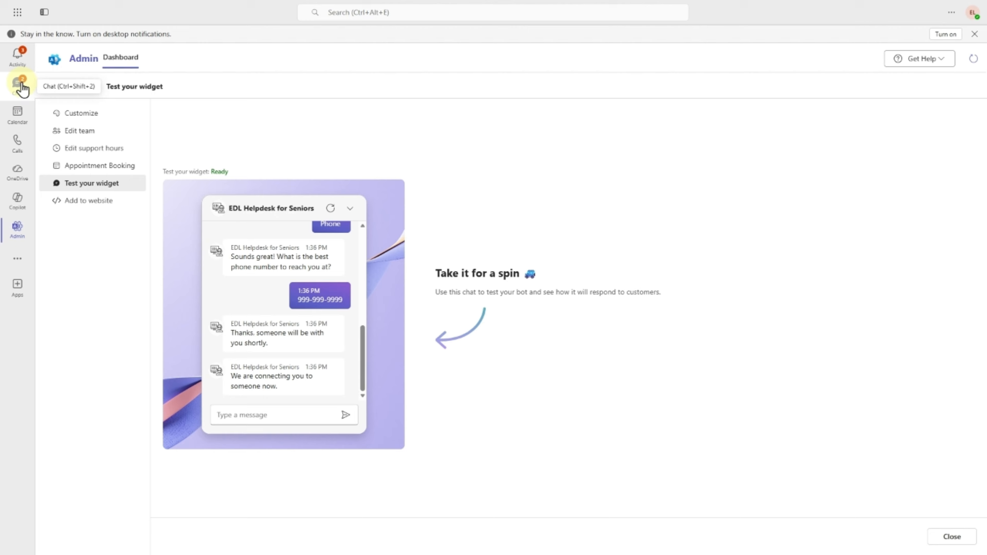
{"action": "left_click", "coordinate": [22, 88]}
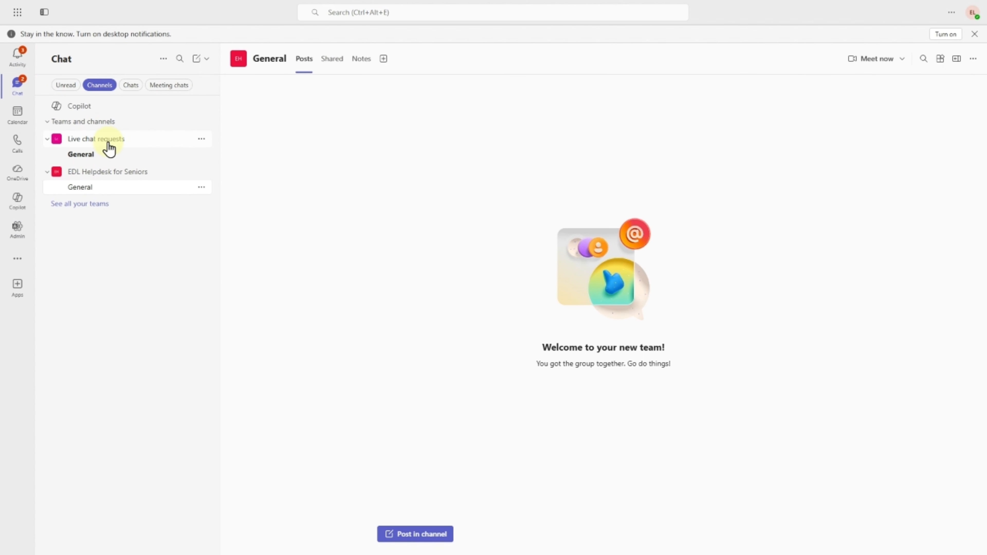
- Check the test request card in the Live chat requests General channel
{"action": "left_click", "coordinate": [96, 156]}
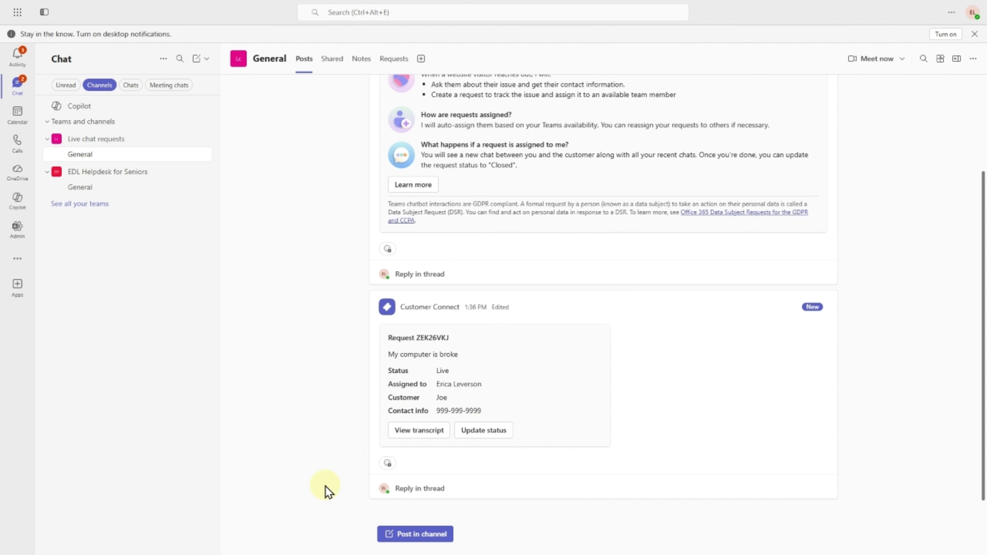
{"action": "left_click", "coordinate": [26, 232]}
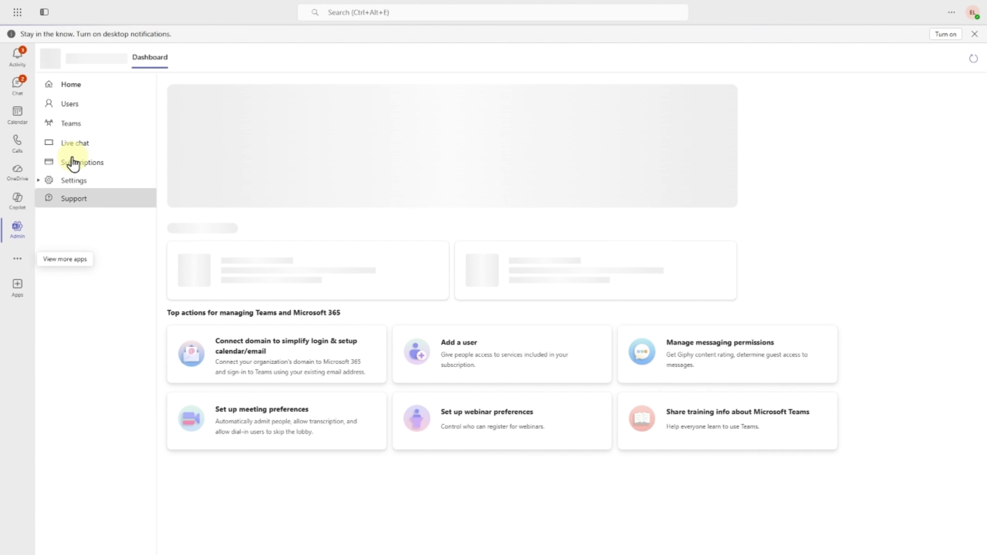
- Return to the EDL Helpdesk for Seniors live chat dashboard through Admin > Live chat
{"action": "left_click", "coordinate": [80, 143]}
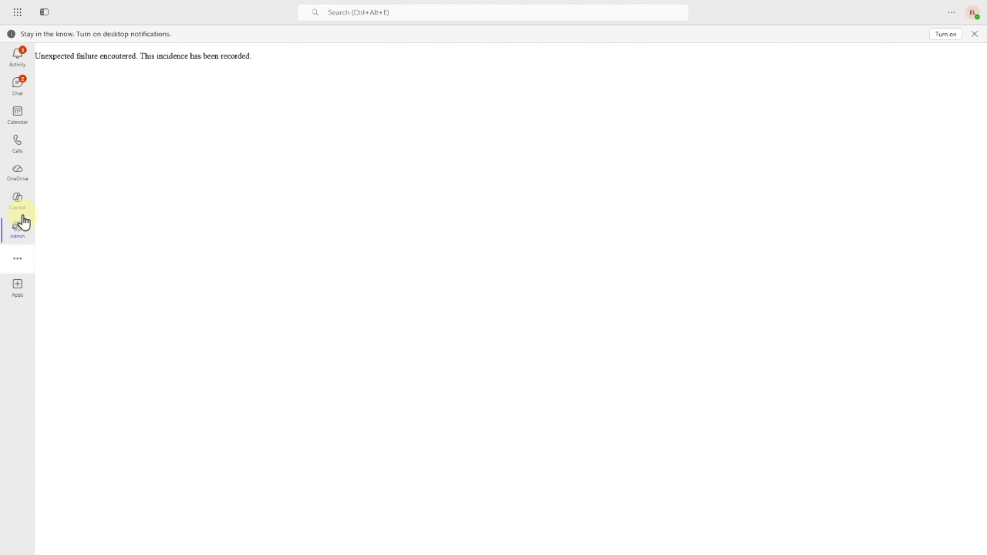
{"action": "left_click", "coordinate": [18, 86]}
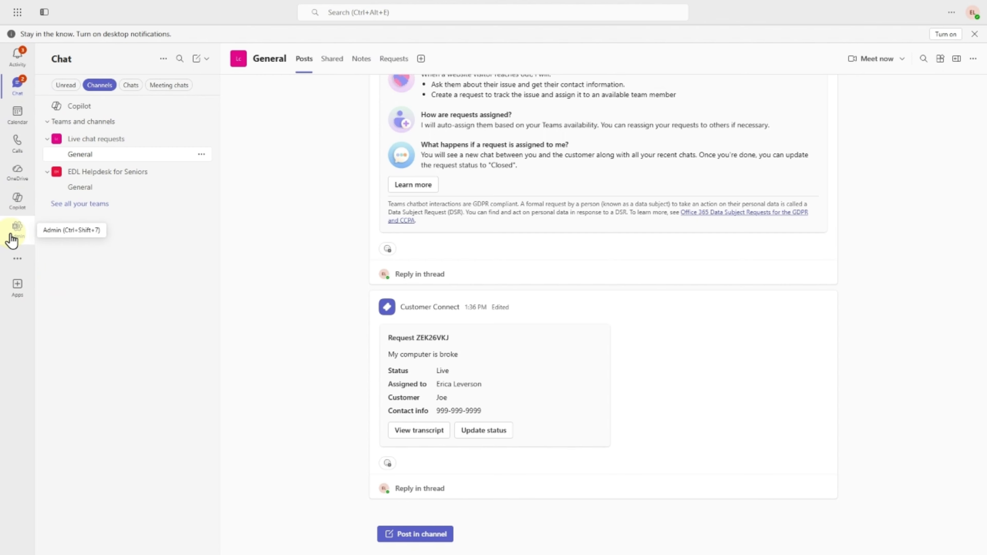
{"action": "left_click", "coordinate": [19, 234]}
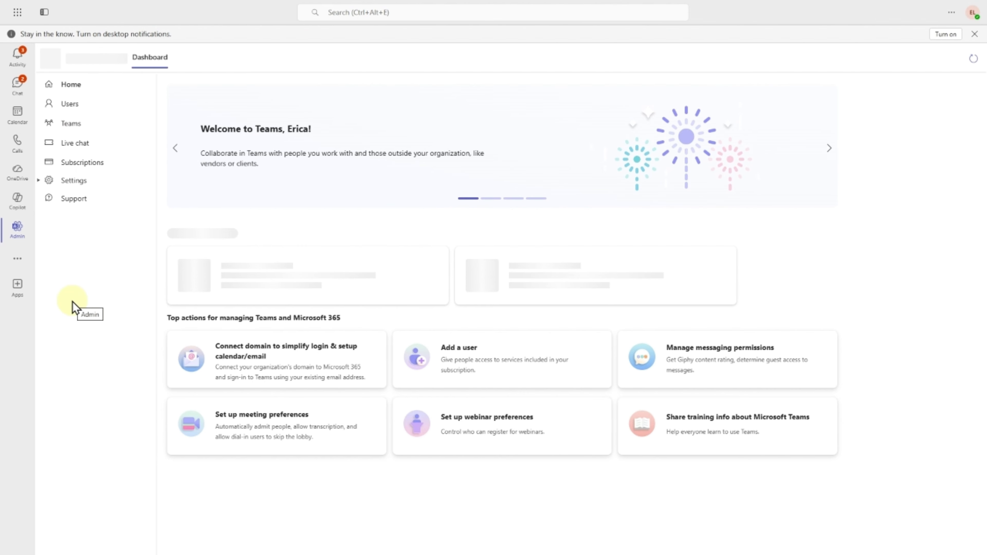
{"action": "left_click", "coordinate": [78, 148]}
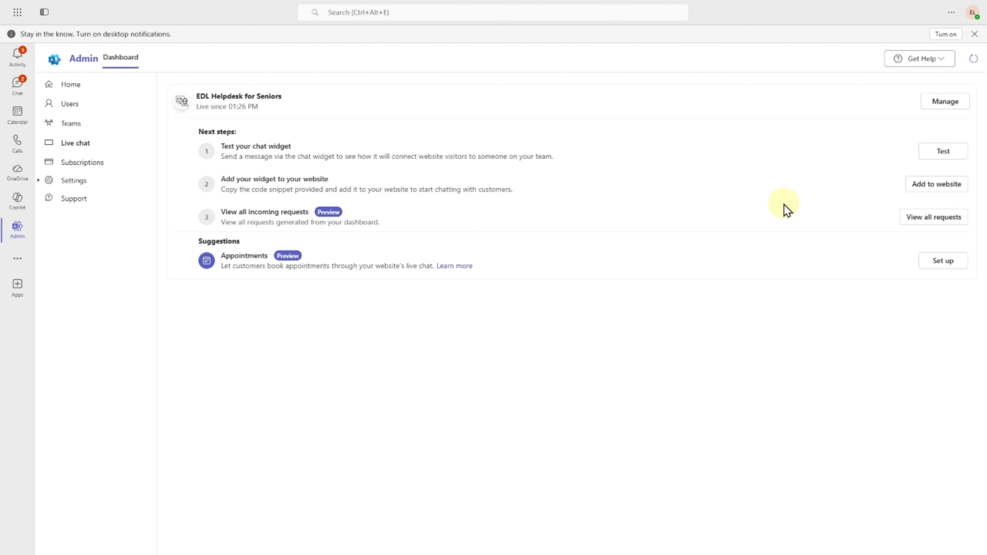
{"action": "left_click", "coordinate": [943, 189]}
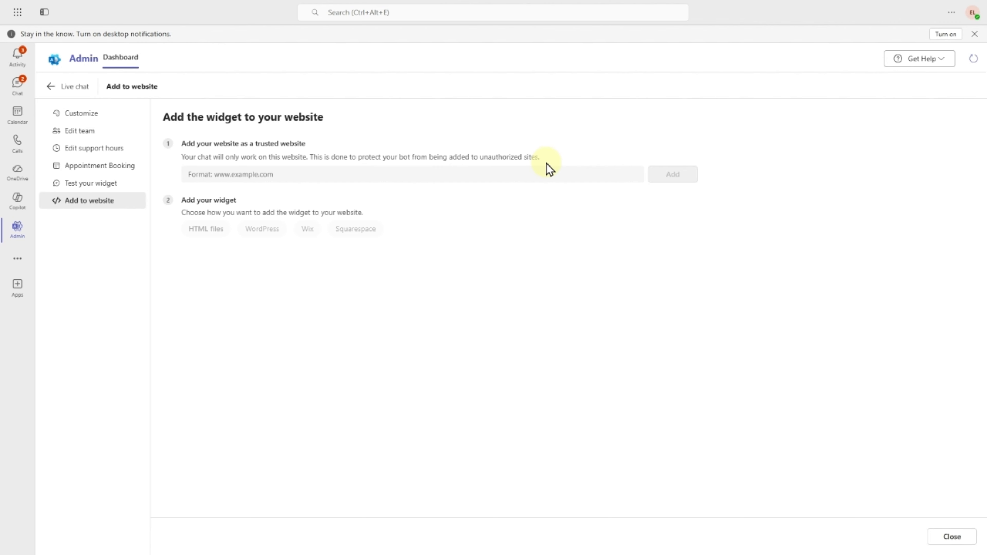
{"action": "left_click", "coordinate": [234, 175]}
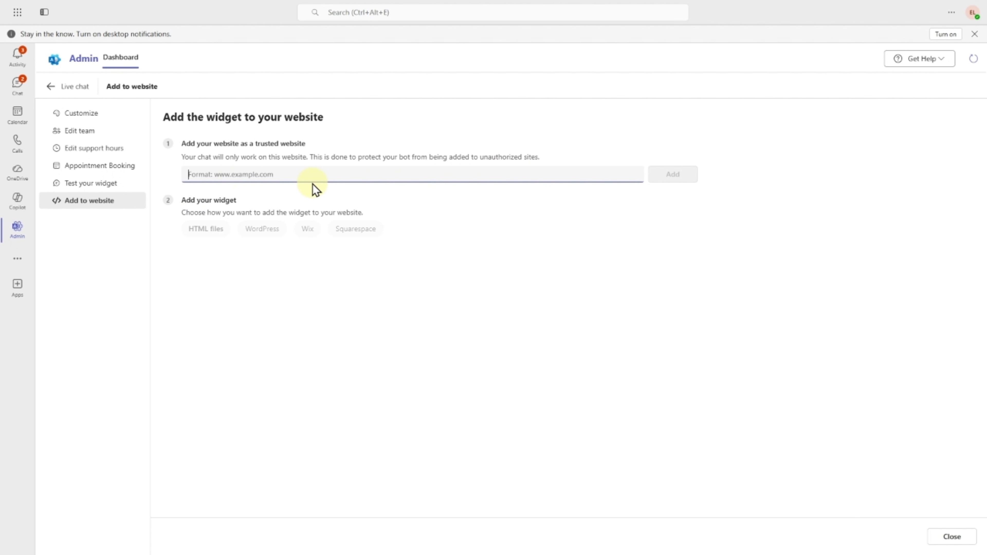
{"action": "type", "text": "www.edlh"}
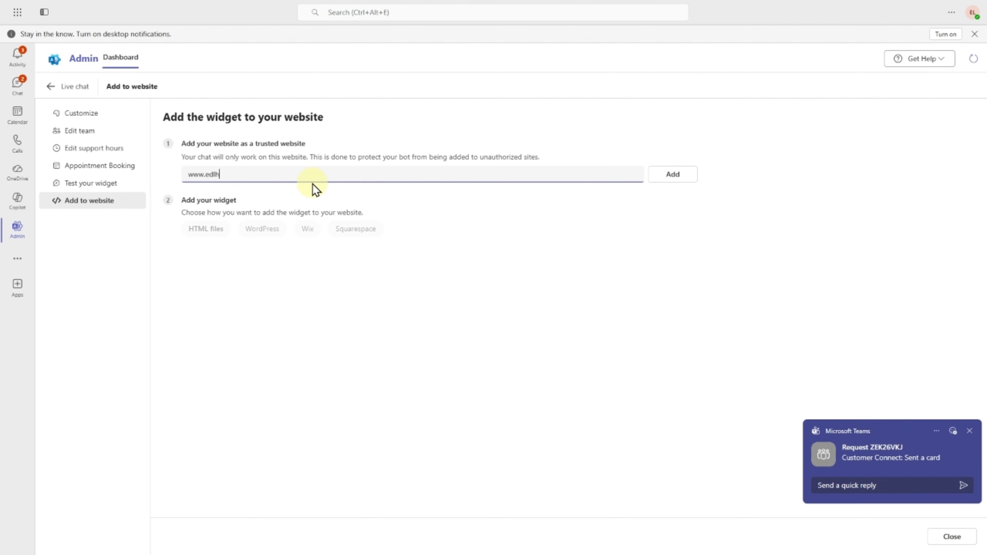
{"action": "type", "text": "elpdesk"}
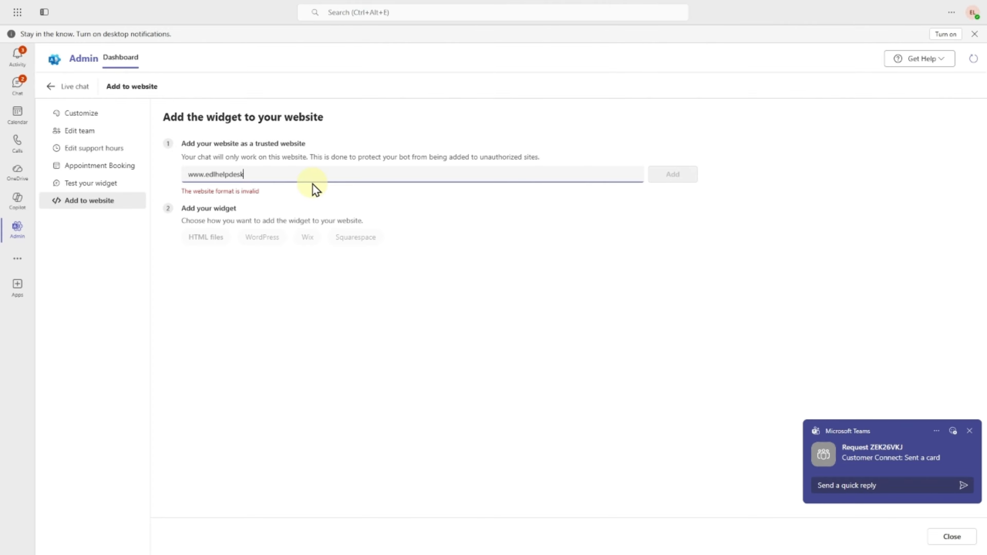
{"action": "type", "text": "forsenio"}
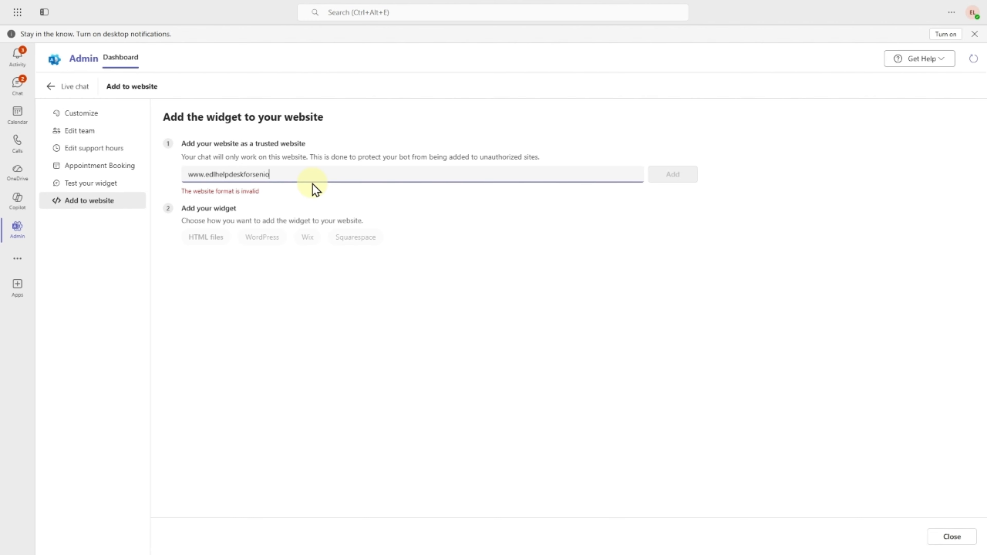
{"action": "type", "text": "rs.org"}
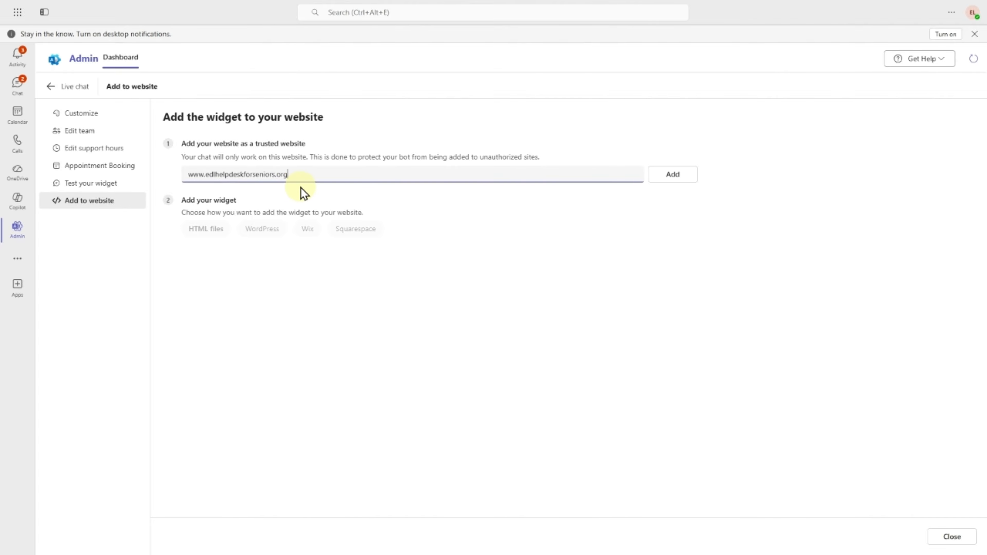
{"action": "left_click", "coordinate": [674, 173]}
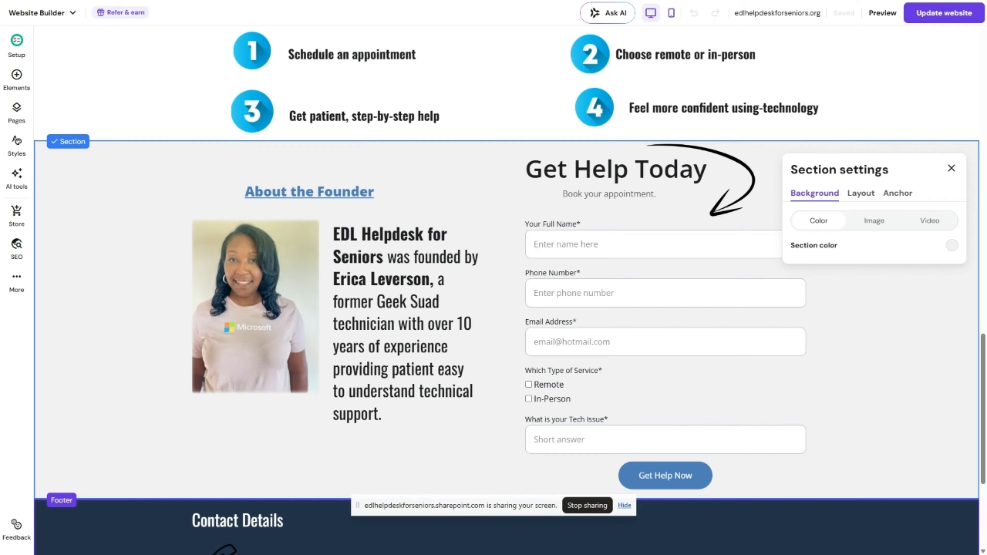
- Place an Embed code element at the lower left of Get Help Today and open its code entry
{"action": "left_click", "coordinate": [17, 78]}
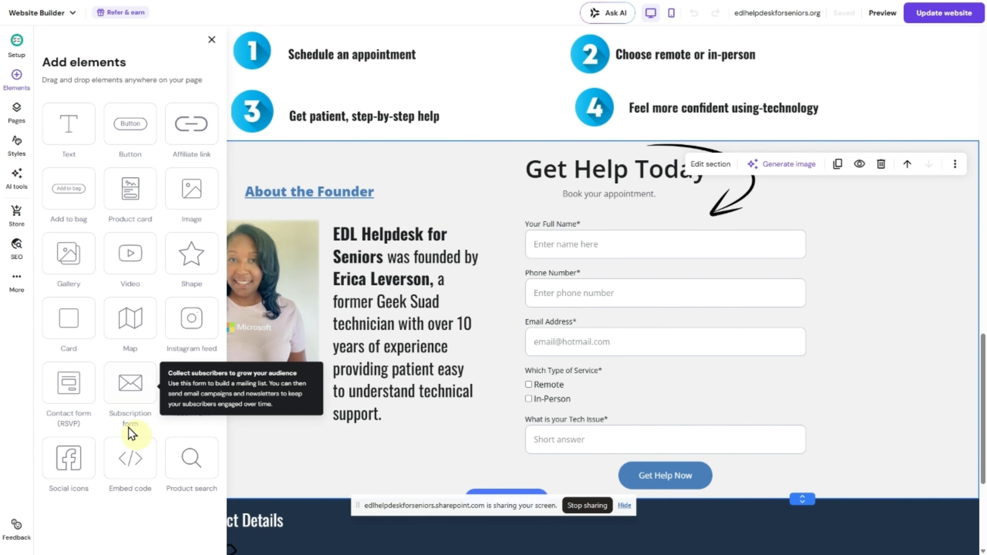
{"action": "left_click", "coordinate": [134, 485]}
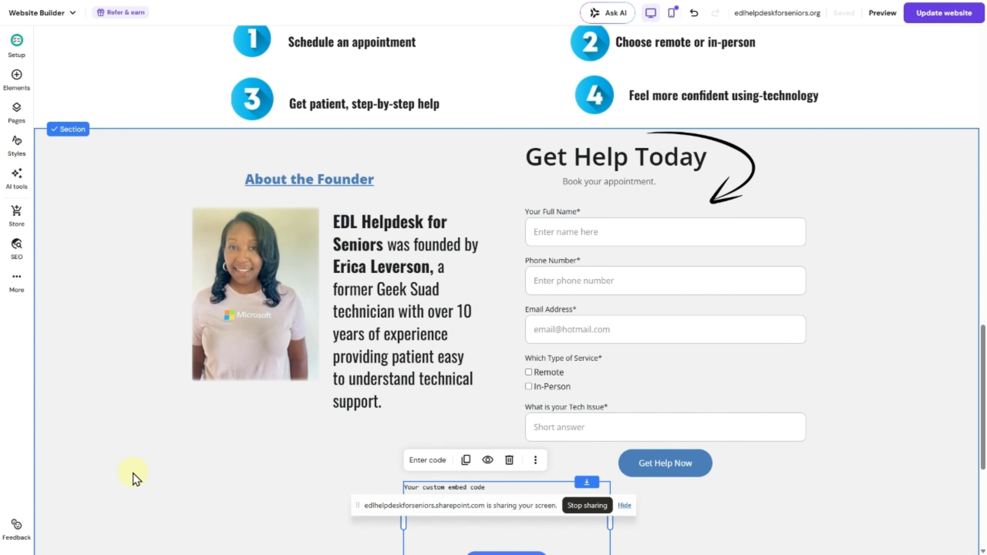
{"action": "left_click_drag", "start_coordinate": [438, 482], "coordinate": [252, 457]}
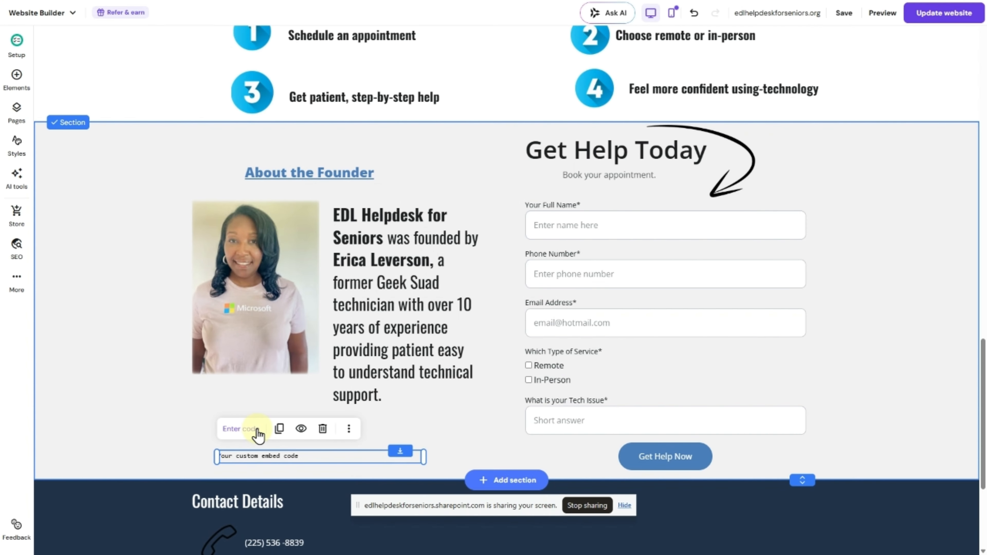
{"action": "left_click", "coordinate": [240, 429]}
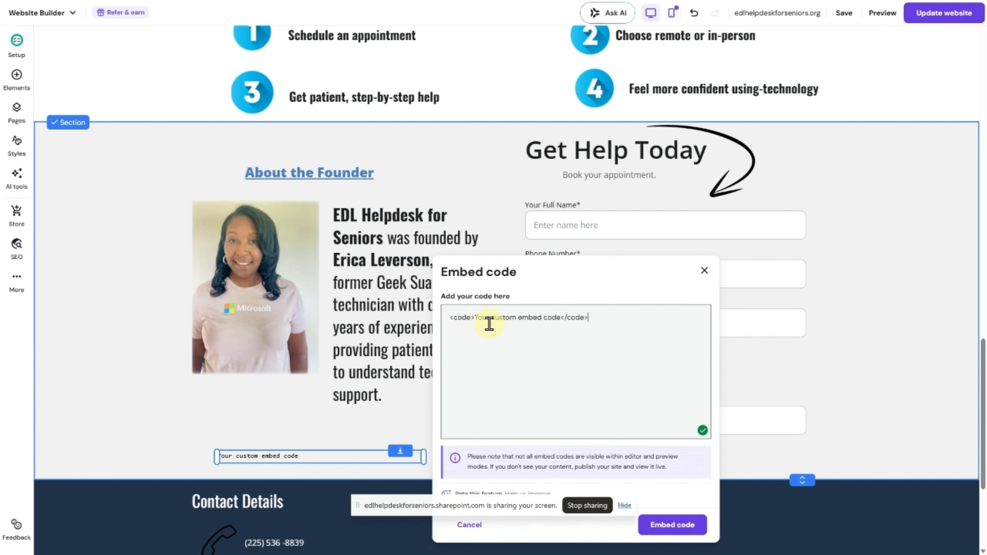
- Replace the placeholder embed code with the pasted live chat script and embed it
{"action": "left_click", "coordinate": [561, 319]}
{"action": "left_click_drag", "start_coordinate": [562, 319], "coordinate": [496, 334]}
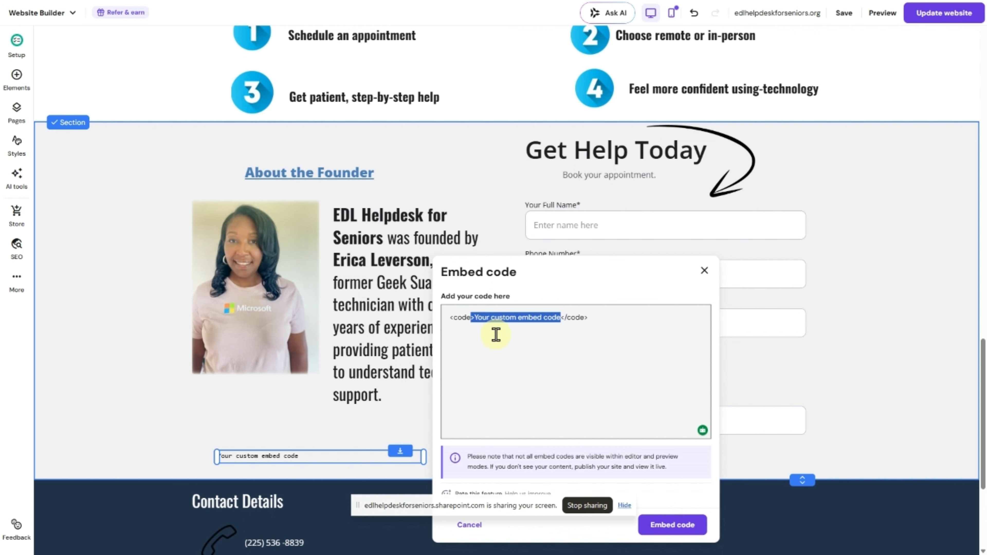
{"action": "type", "text": "<!DOCTYPE html><html><body><script type=\"text/javascript\" src=\"https://res.public.onecdn.static.microsoft/customerconnect/v1/7dttl/init.js\" id=\"chatbot\" environmentId=\"9e788005-42c8-e55b-bb1d-2dbbbed29219\" region=\"unitedstates\" crossorigin=\"anonymous\"></script></body></html>"}
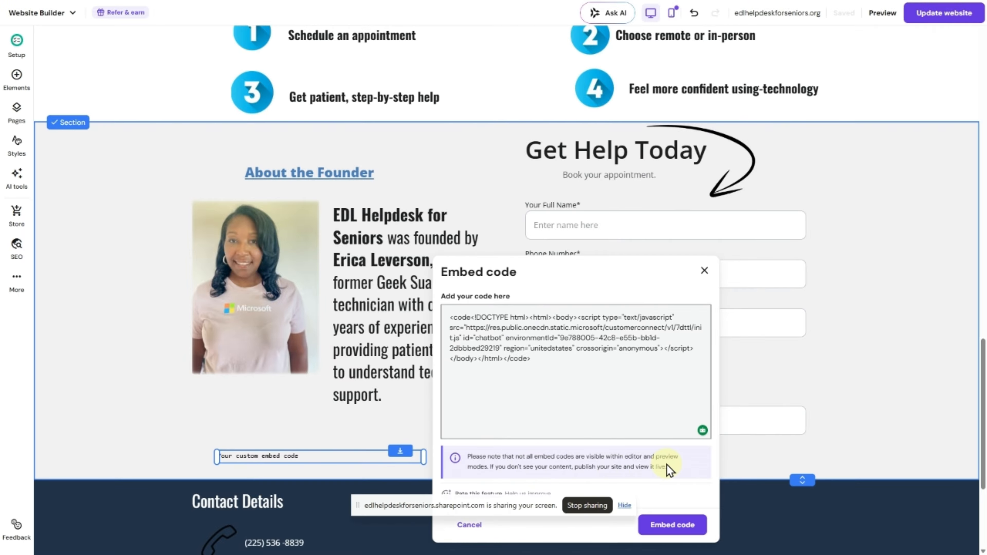
{"action": "scroll", "coordinate": [669, 471], "scroll_direction": "down", "scroll_amount": 1}
{"action": "left_click", "coordinate": [669, 475]}
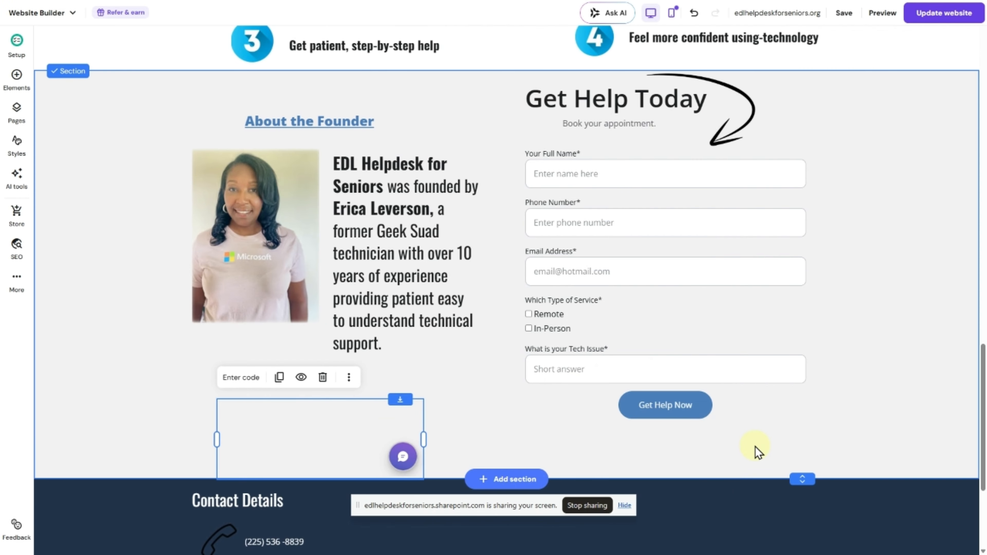
- Move the chat widget below the founder text, under the 'Chat Live With an Agent' note and arrow
{"action": "left_click_drag", "start_coordinate": [982, 368], "coordinate": [984, 377]}
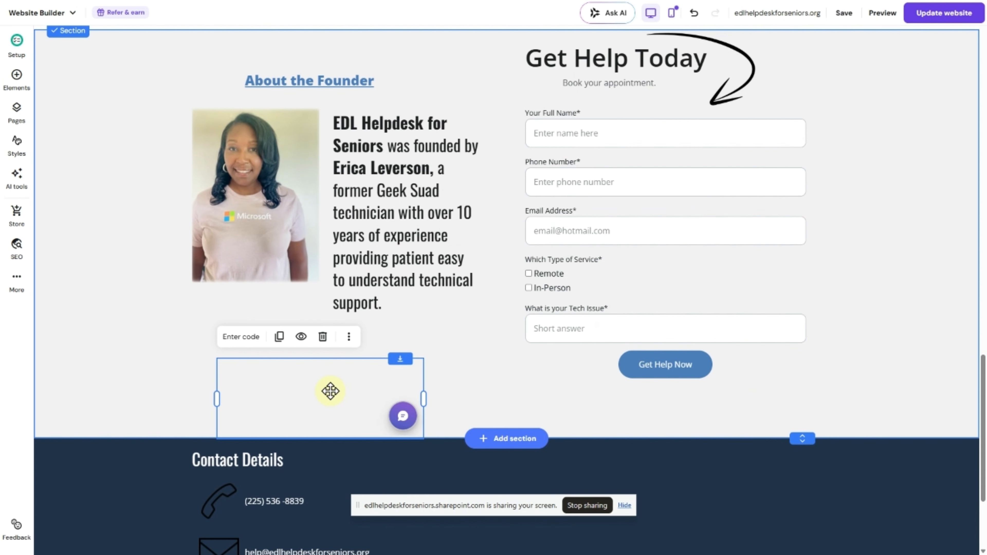
{"action": "left_click_drag", "start_coordinate": [330, 391], "coordinate": [339, 361]}
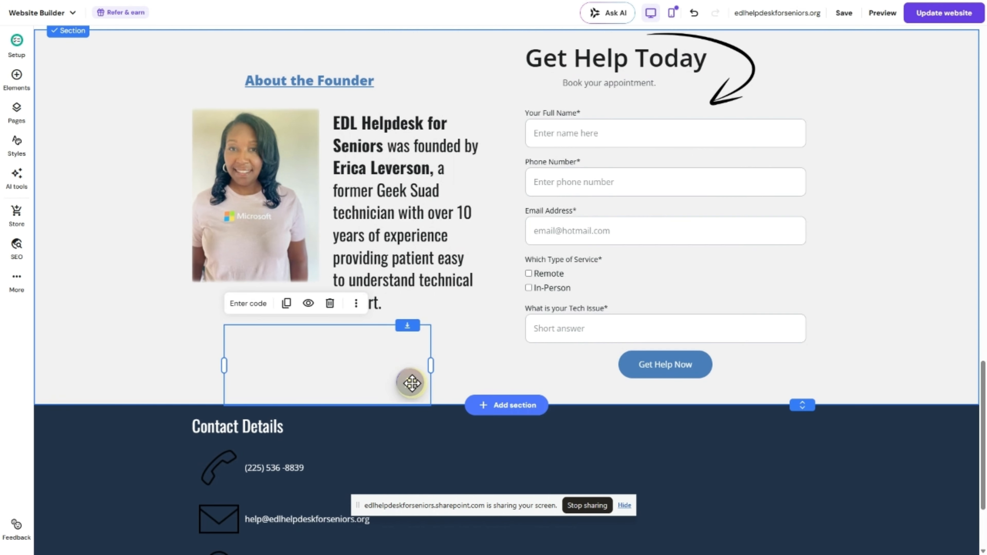
{"action": "left_click", "coordinate": [478, 369]}
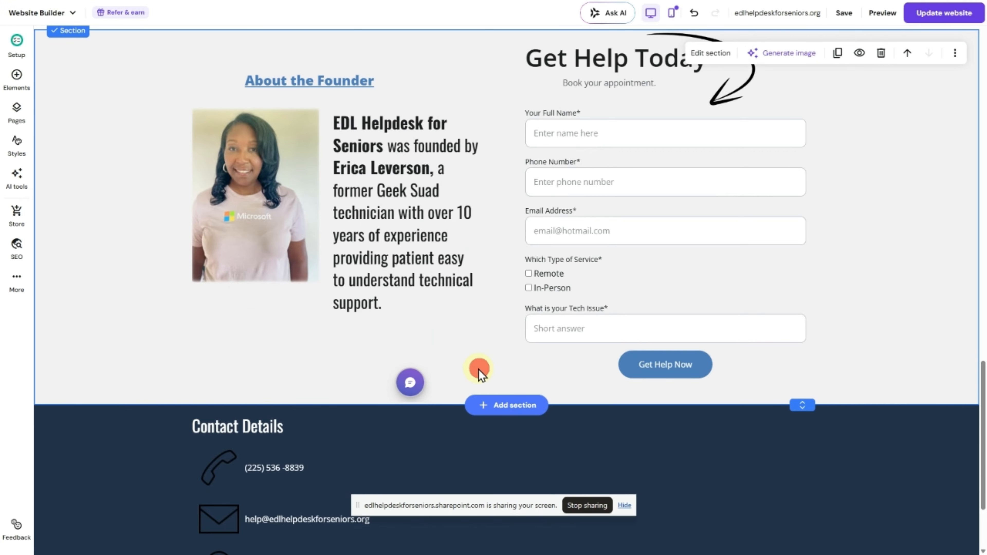
{"action": "left_click", "coordinate": [409, 383]}
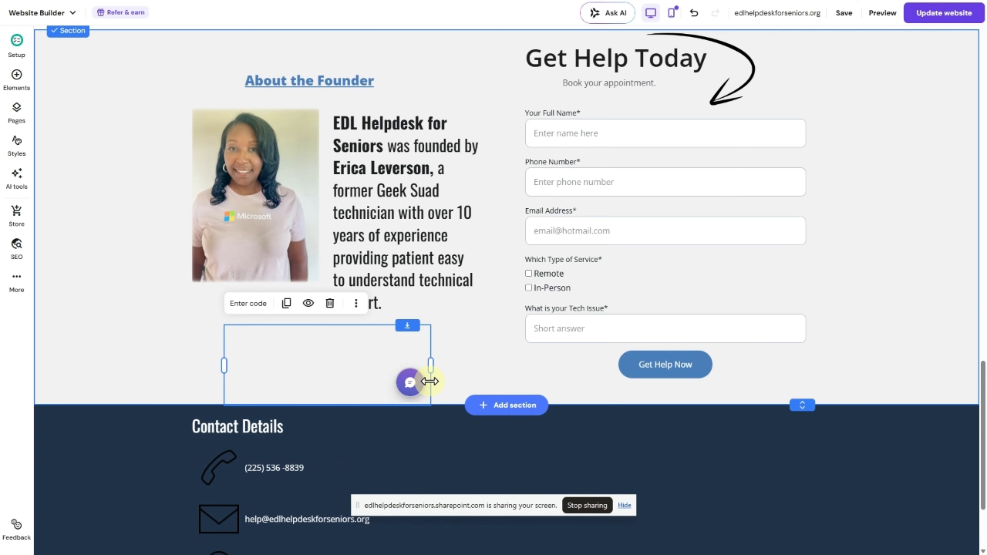
{"action": "left_click", "coordinate": [413, 384]}
{"action": "left_click", "coordinate": [411, 383]}
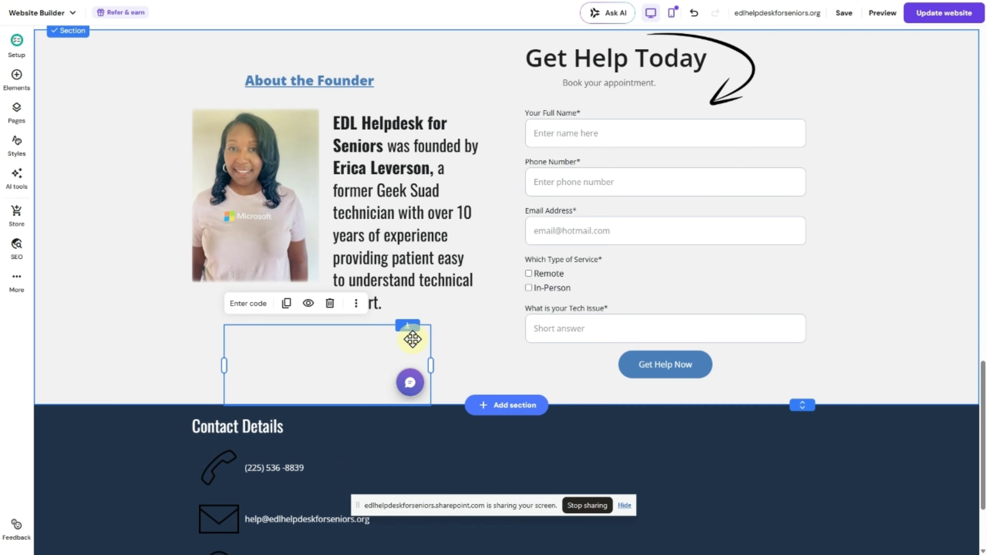
{"action": "left_click", "coordinate": [480, 364]}
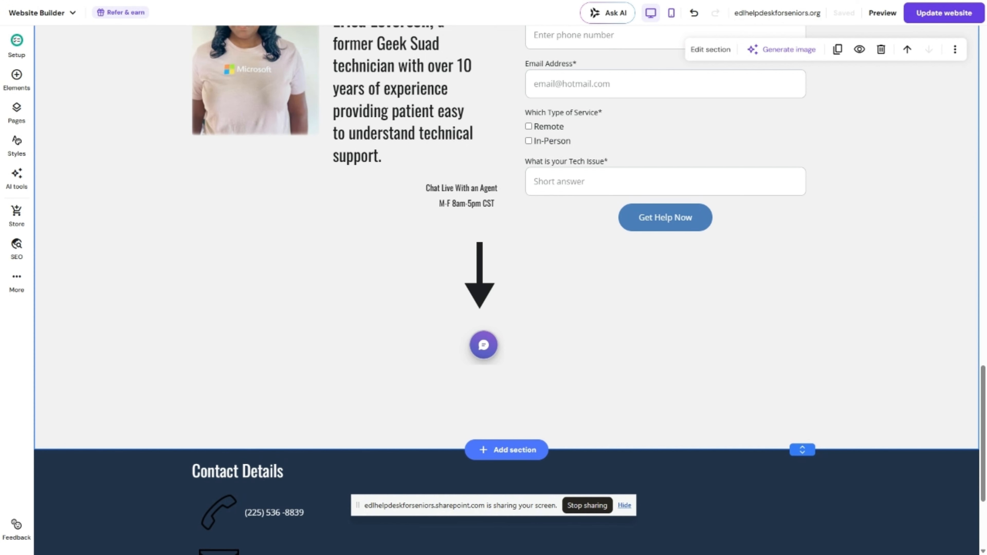
- Select the chat label and arrow element and scroll through its existing embed code
{"action": "left_click", "coordinate": [403, 276]}
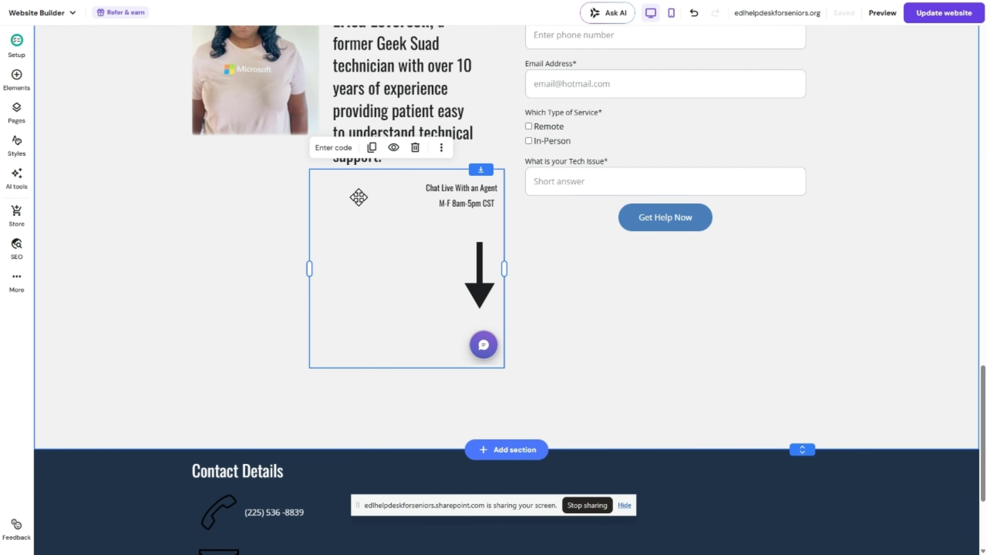
{"action": "left_click", "coordinate": [332, 149]}
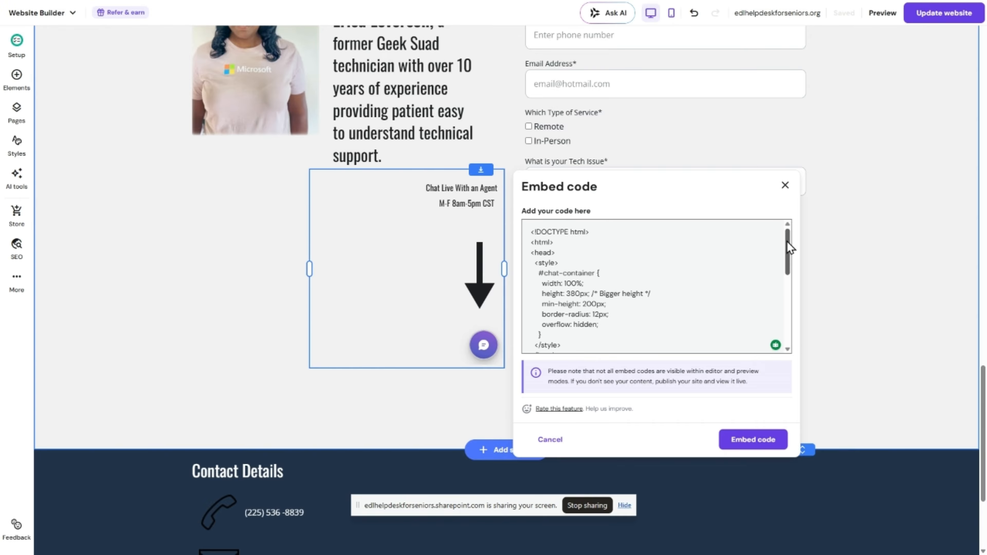
{"action": "left_click_drag", "start_coordinate": [788, 242], "coordinate": [788, 245]}
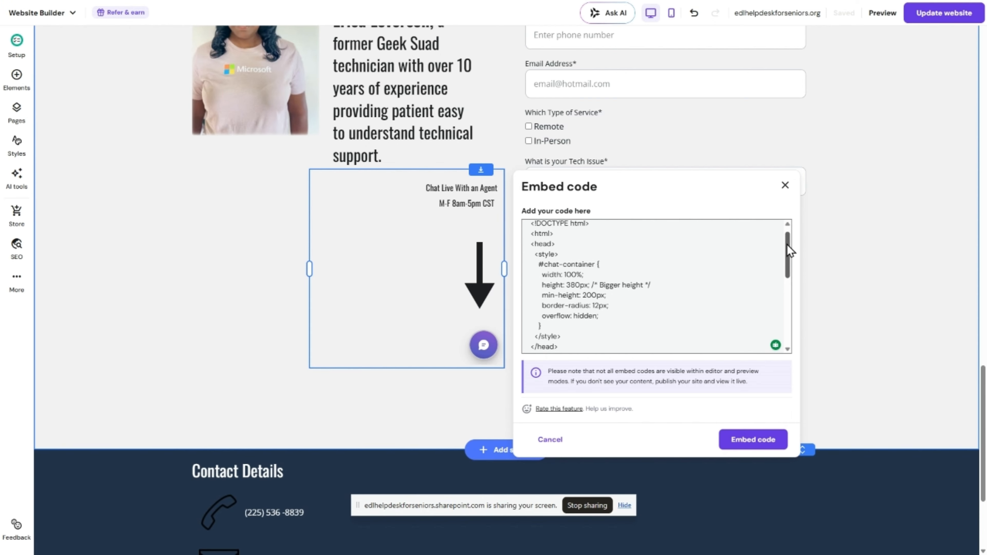
{"action": "left_click_drag", "start_coordinate": [787, 245], "coordinate": [789, 252]}
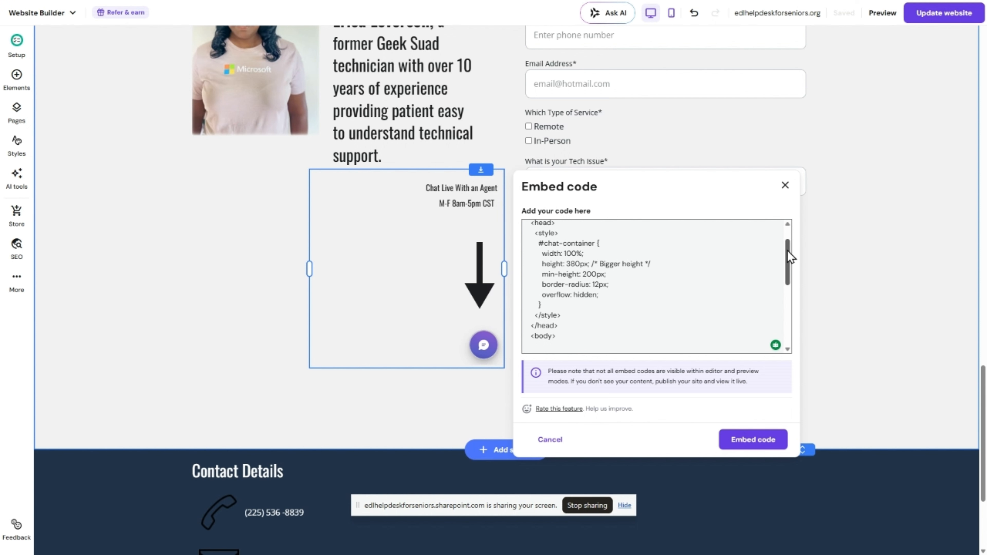
{"action": "mouse_move", "coordinate": [788, 250]}
{"action": "left_mouse_down"}
{"action": "mouse_move", "coordinate": [798, 322]}
{"action": "mouse_move", "coordinate": [784, 238]}
{"action": "left_mouse_up"}
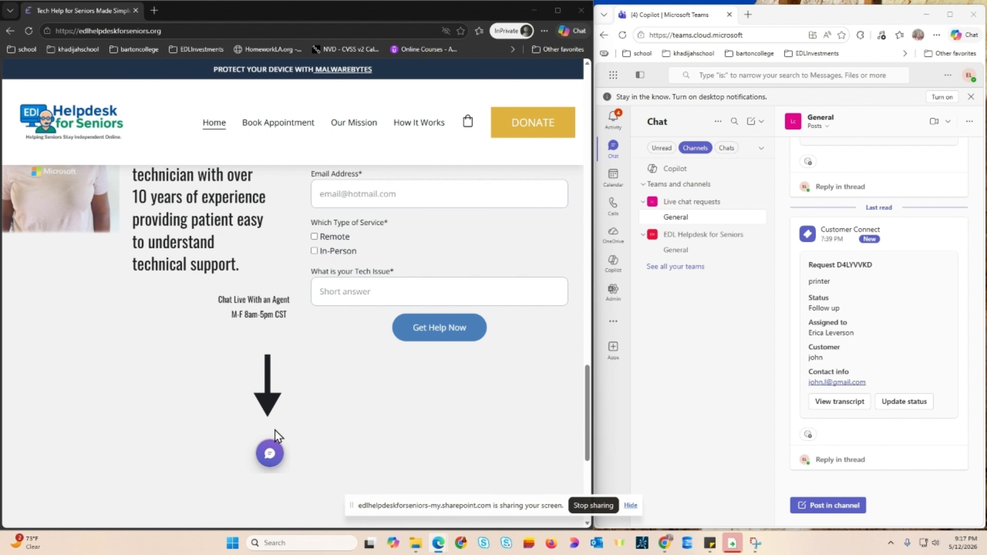
- Open the site's chat bubble, reply 'ok' to the greeting, and send the customer's name
{"action": "left_click", "coordinate": [270, 463]}
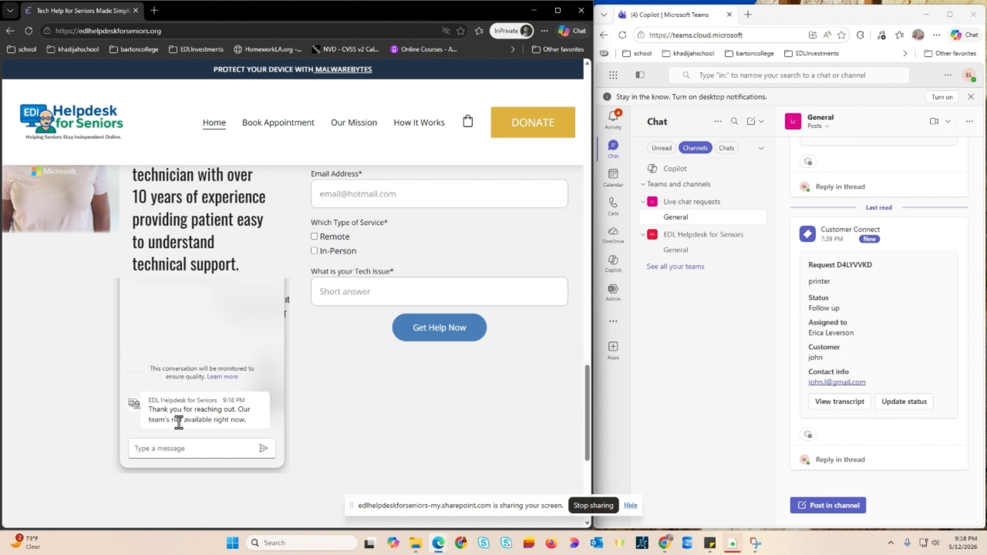
{"action": "left_click", "coordinate": [218, 447]}
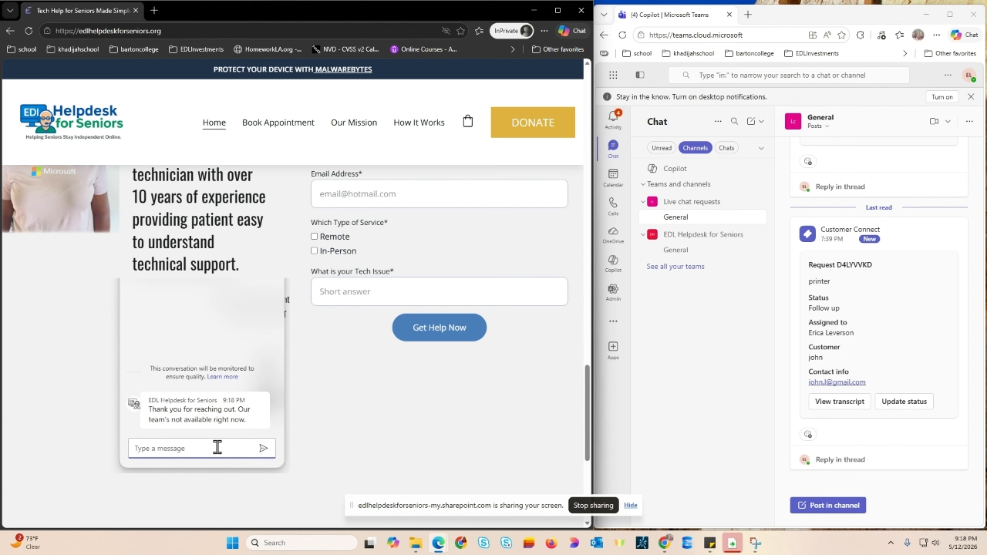
{"action": "type", "text": "ok"}
{"action": "key", "text": "Return"}
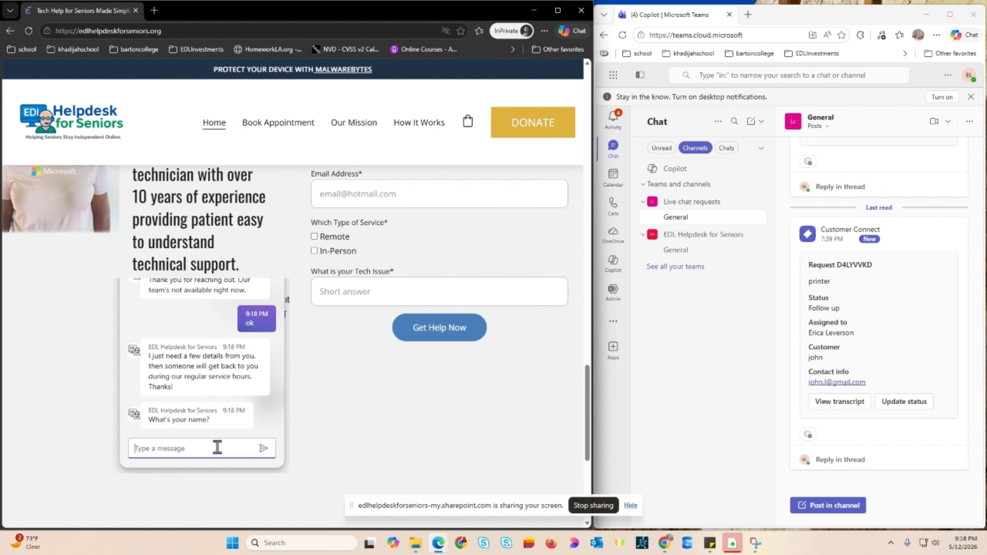
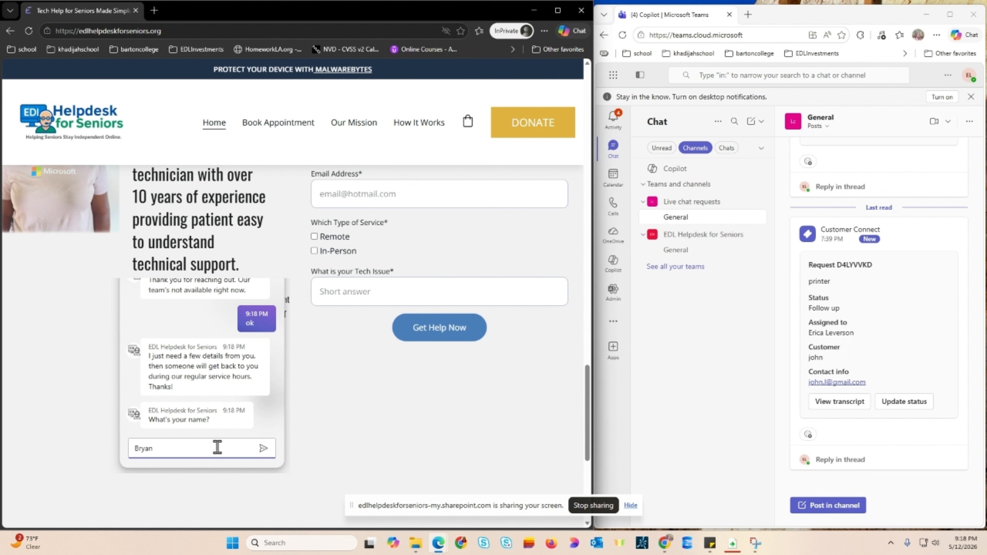
{"action": "key", "text": "Return"}
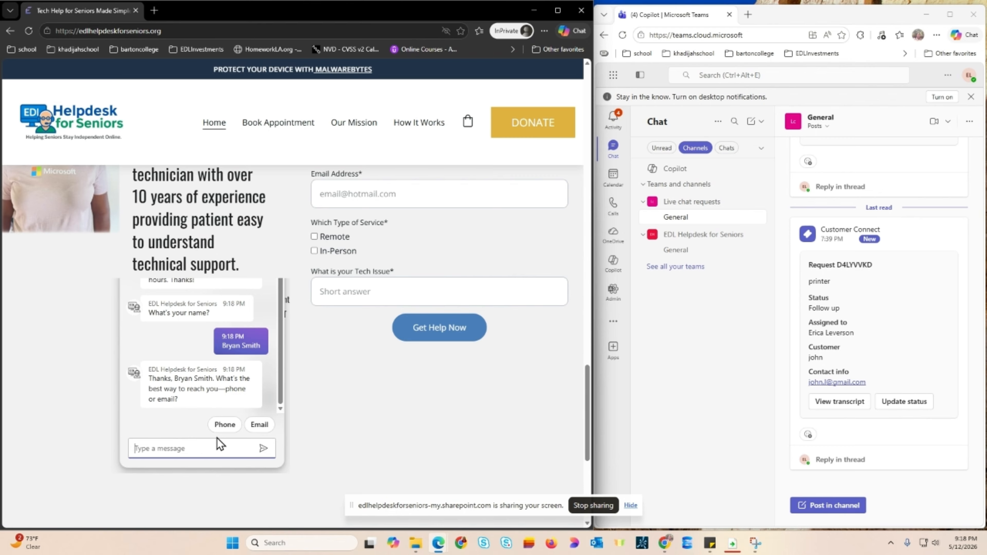
- Choose Phone as the contact method, send a phone number, and type 'I have a virus on my computer'
{"action": "left_click", "coordinate": [225, 424]}
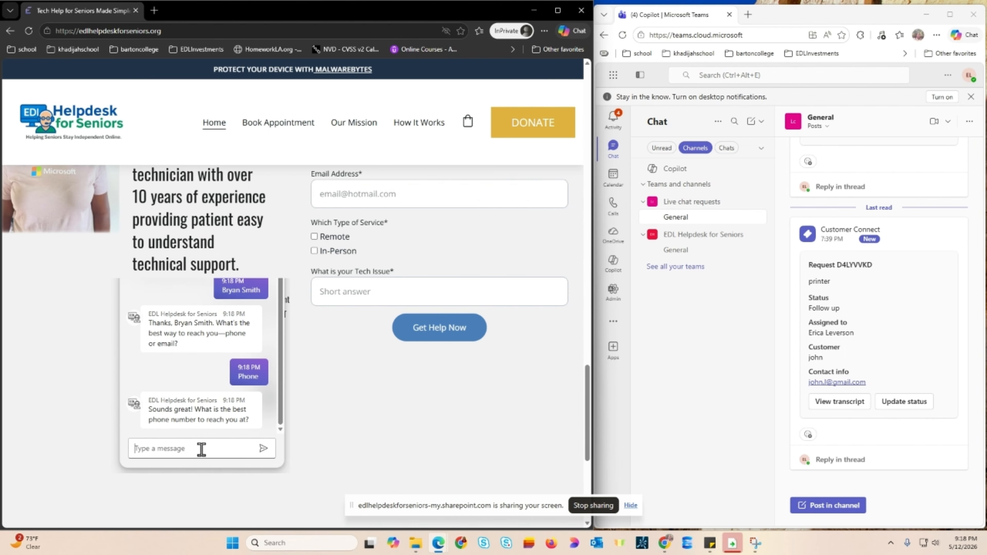
{"action": "left_click", "coordinate": [202, 448]}
{"action": "type", "text": "555-555-"}
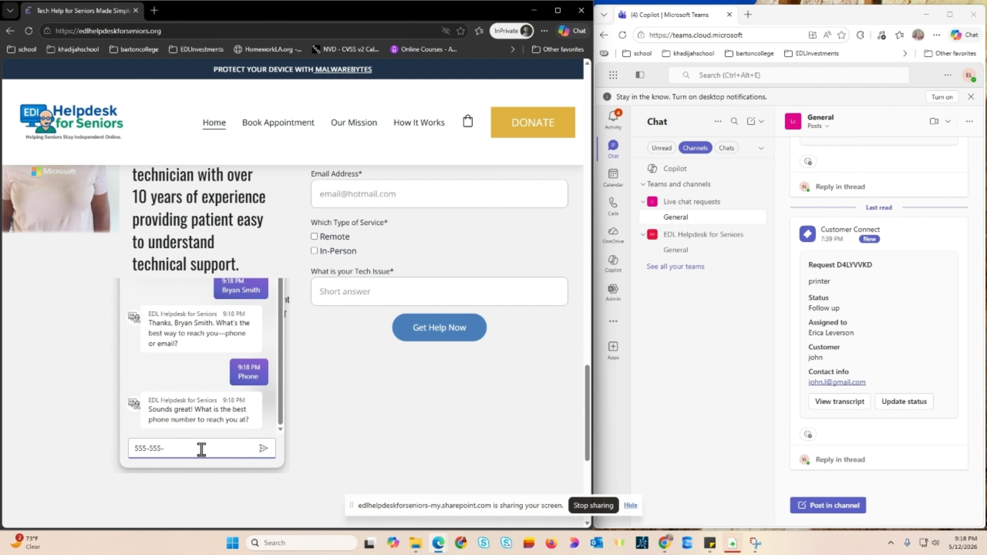
{"action": "type", "text": "5555"}
{"action": "left_click", "coordinate": [262, 448]}
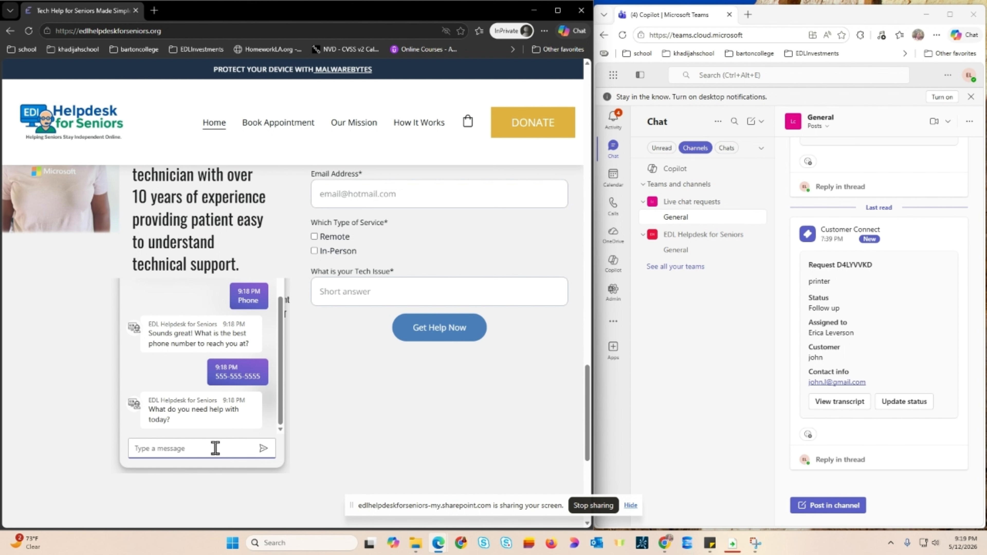
{"action": "type", "text": "I have a virus on m"}
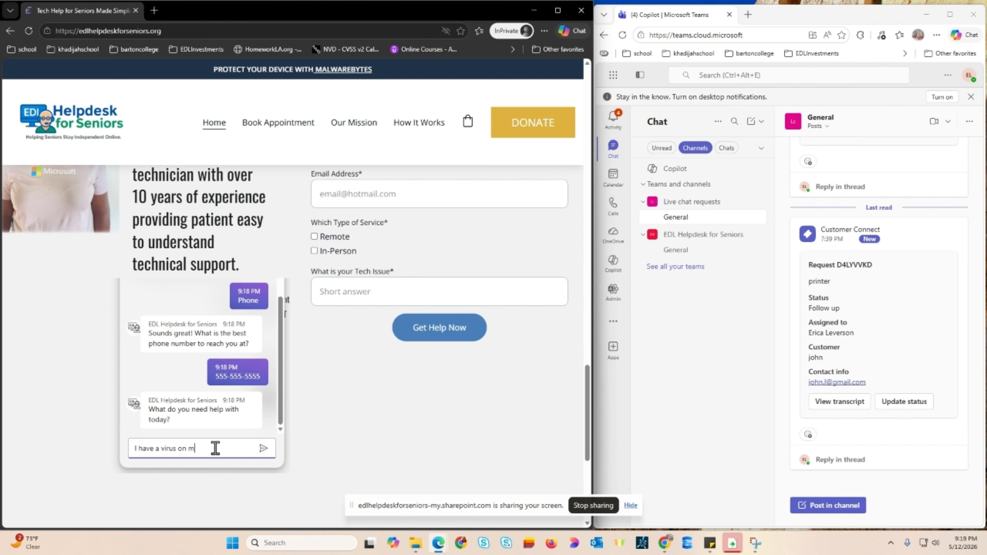
{"action": "type", "text": "y computer"}
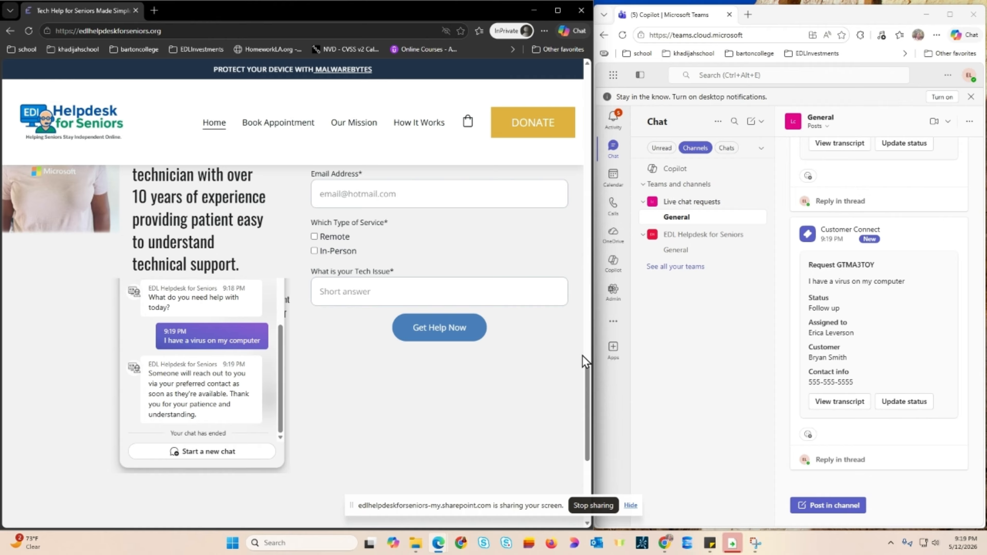
- Open and scroll through the transcript of the new virus request on the Customer Connect card
{"action": "mouse_move", "coordinate": [937, 297]}
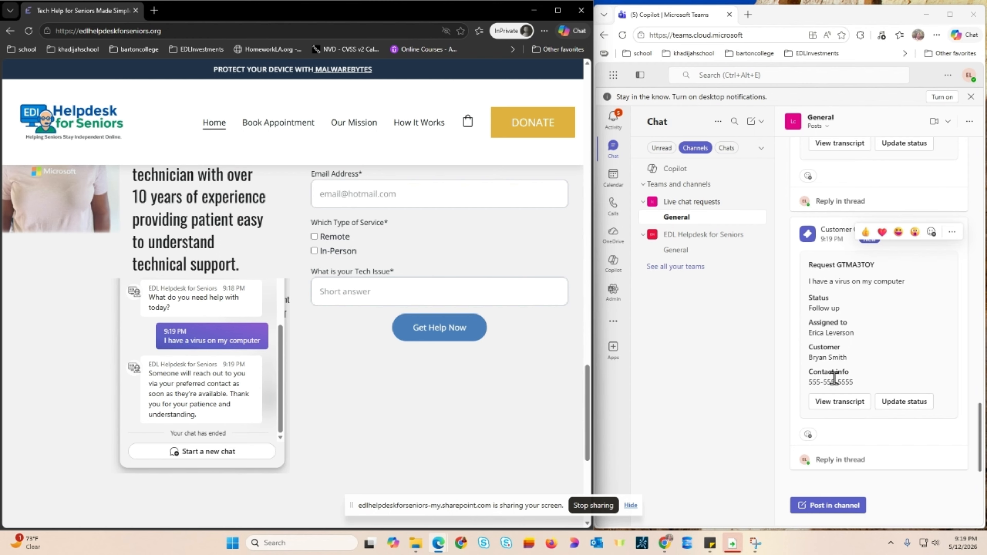
{"action": "left_click", "coordinate": [849, 408]}
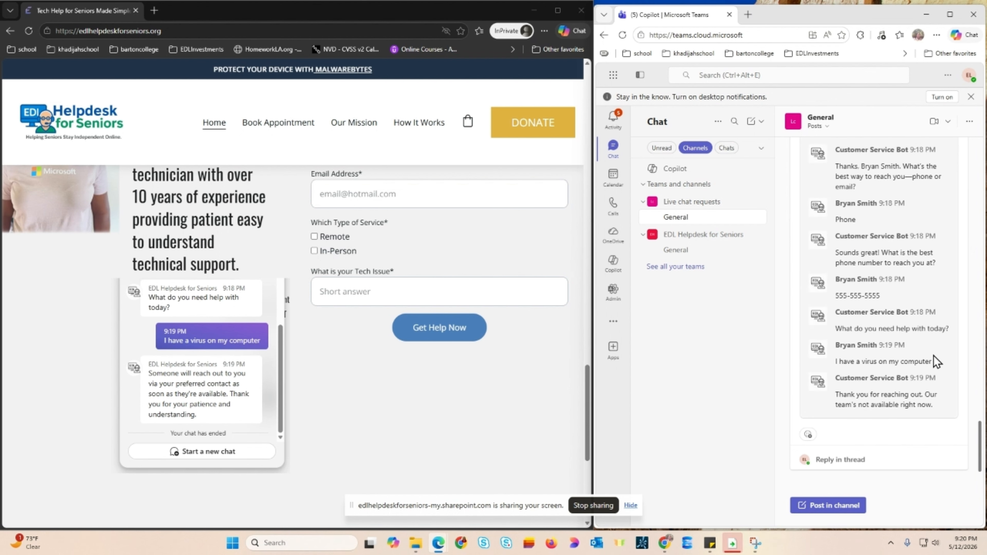
{"action": "scroll", "coordinate": [937, 361], "scroll_direction": "up", "scroll_amount": 5}
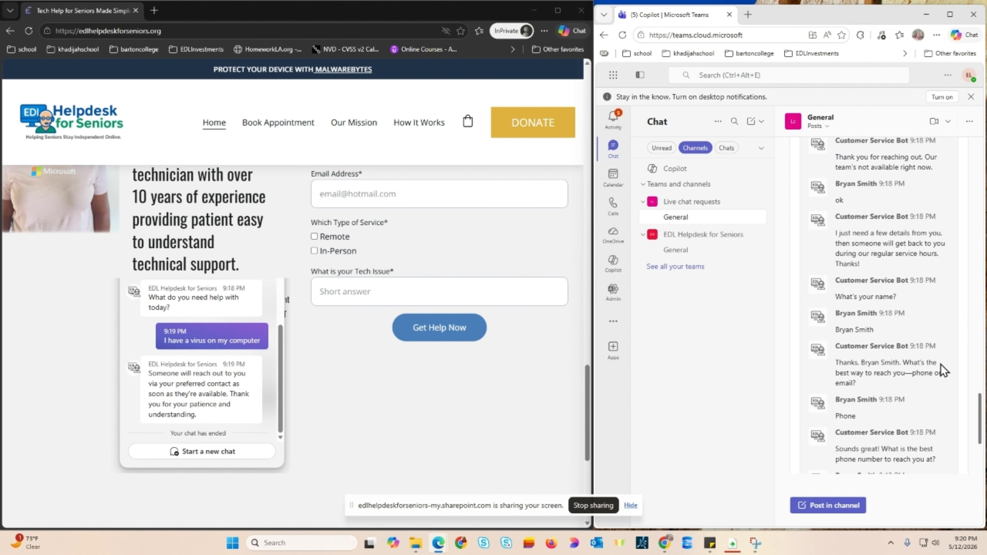
{"action": "scroll", "coordinate": [941, 365], "scroll_direction": "up", "scroll_amount": 3}
{"action": "scroll", "coordinate": [944, 371], "scroll_direction": "down", "scroll_amount": 7}
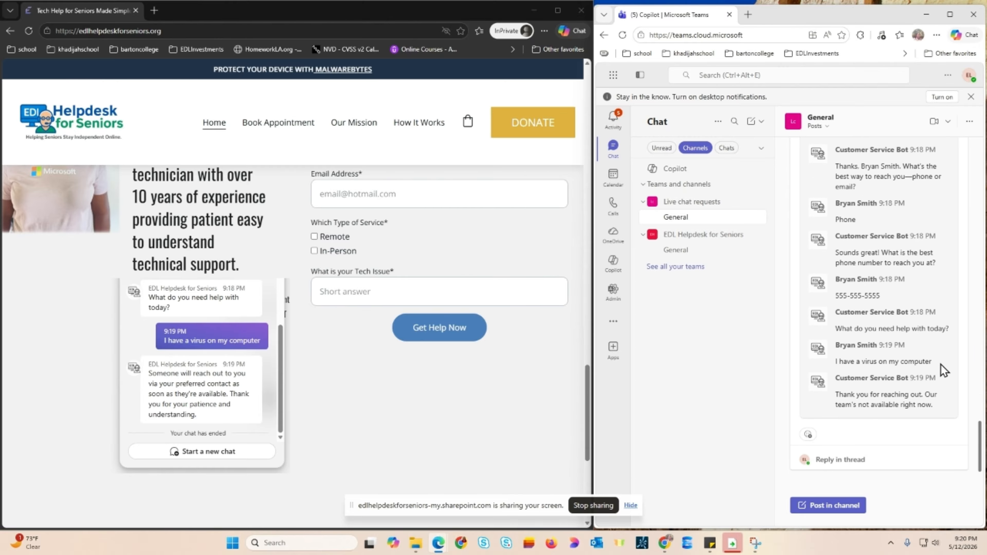
{"action": "scroll", "coordinate": [944, 372], "scroll_direction": "up", "scroll_amount": 7}
{"action": "scroll", "coordinate": [944, 371], "scroll_direction": "up", "scroll_amount": 3}
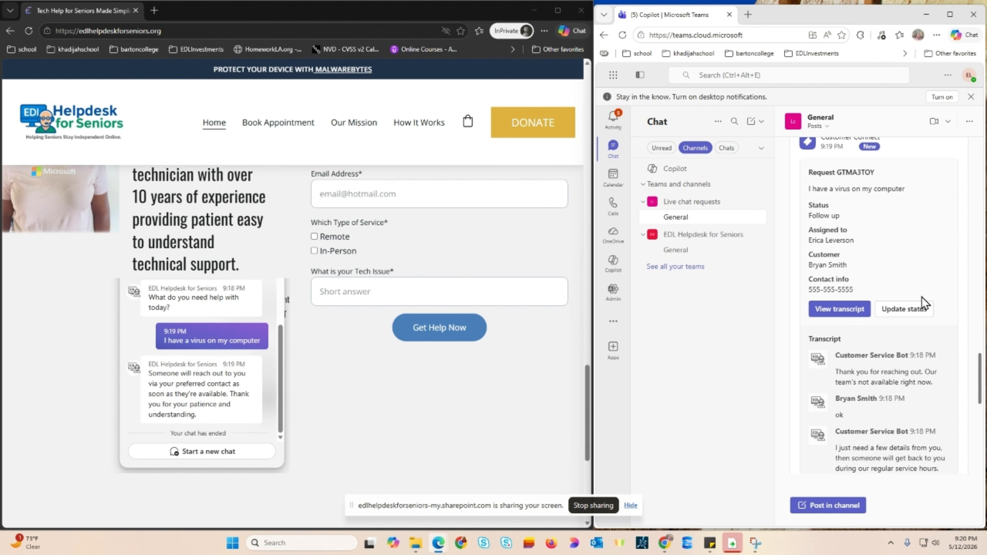
- Start updating the request's status and open, then close, the status choices list
{"action": "left_click", "coordinate": [910, 310]}
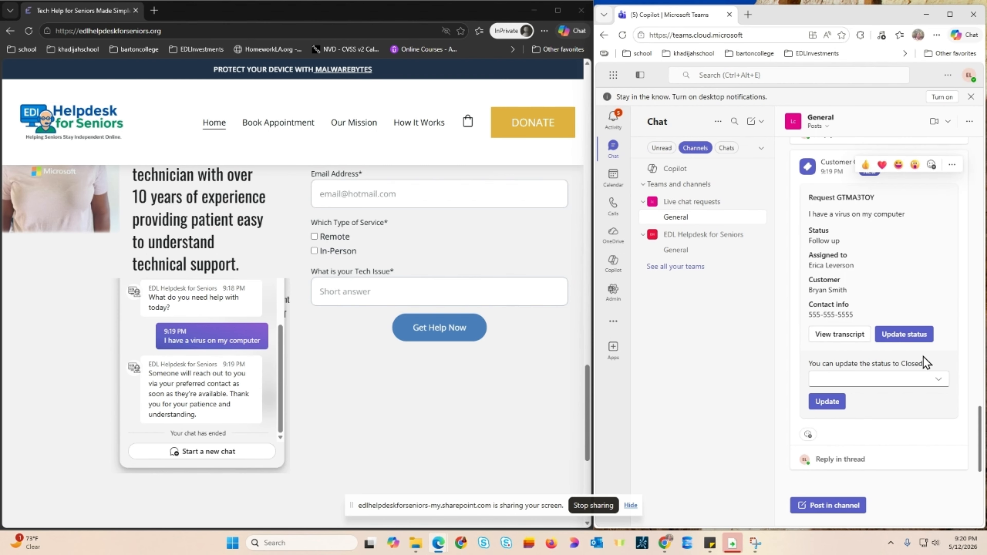
{"action": "left_click", "coordinate": [938, 380]}
{"action": "left_click", "coordinate": [939, 382]}
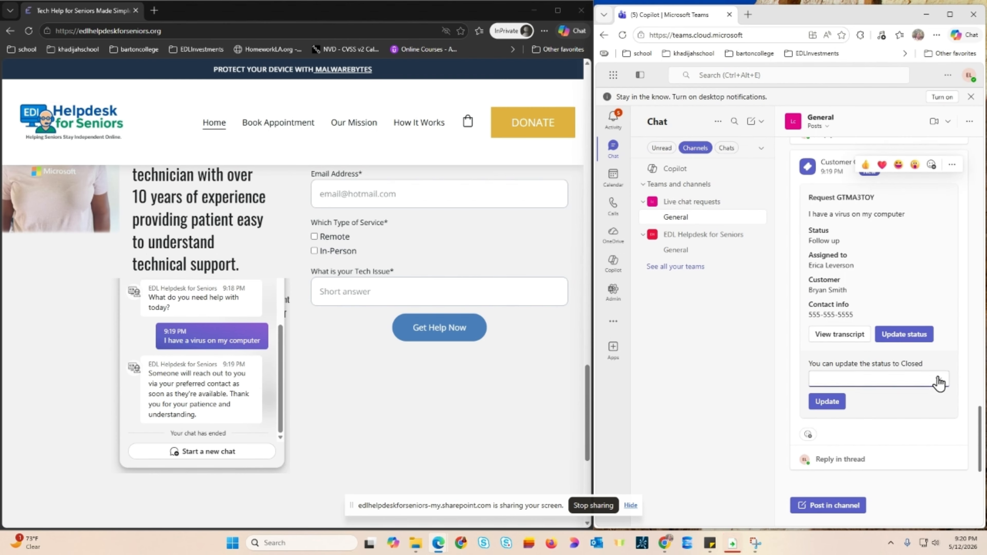